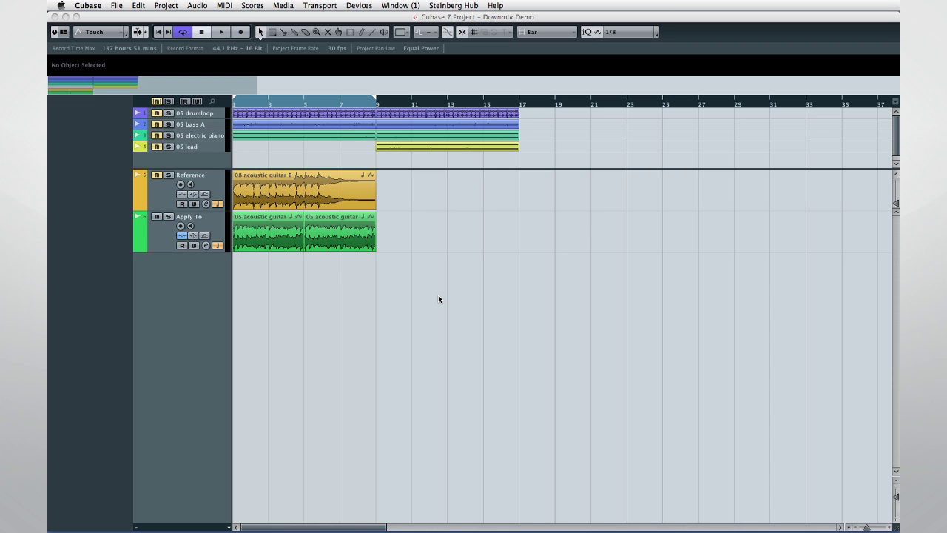
# Toggle the Control Room Mixer open and closed with Alt+F3
pyautogui.hotkey('alt', 'F3')
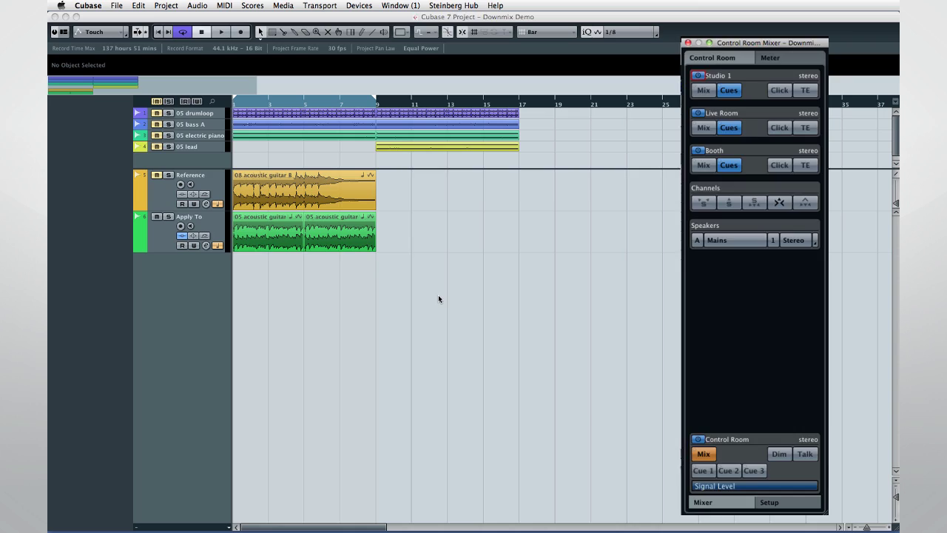
pyautogui.hotkey('alt', 'F3')
# In VST Connections, enable the Control Room and add a stereo monitor named Mains
pyautogui.click(360, 5)
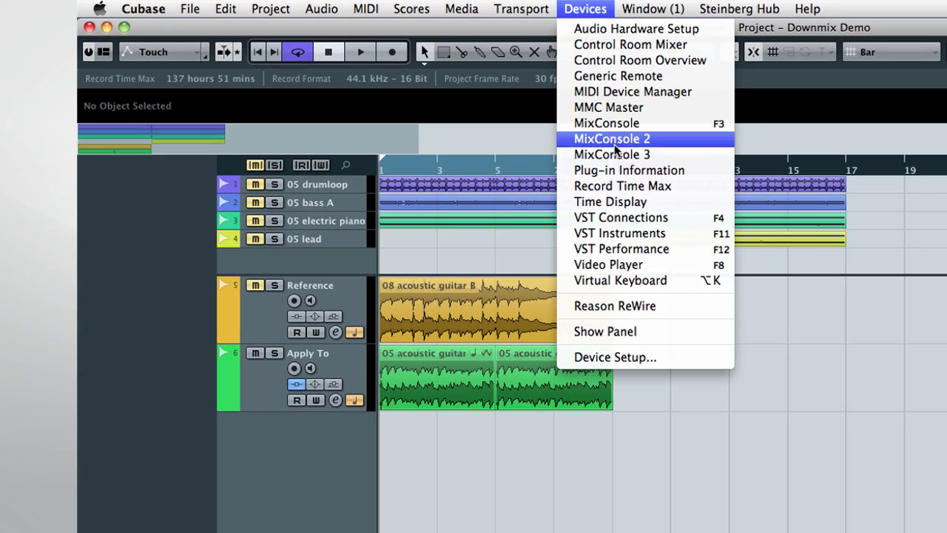
pyautogui.click(518, 181)
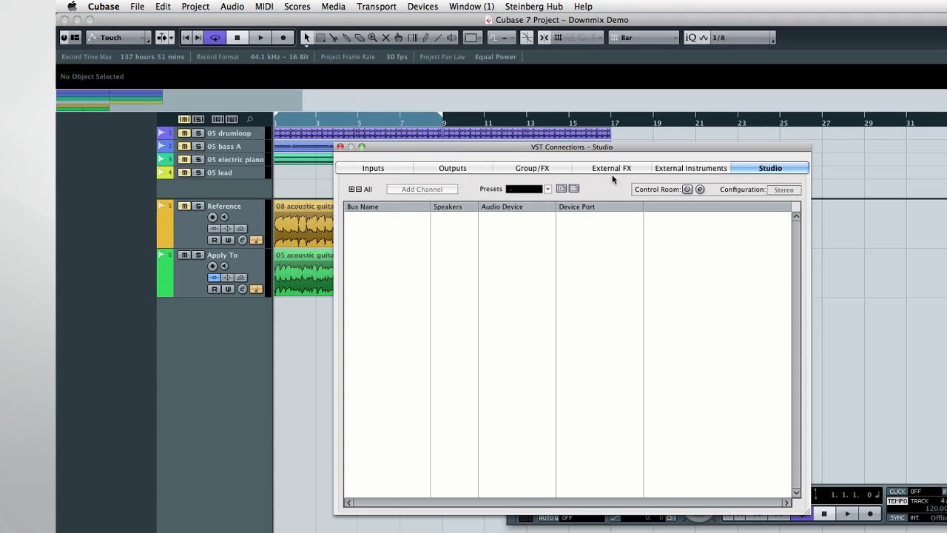
pyautogui.click(734, 202)
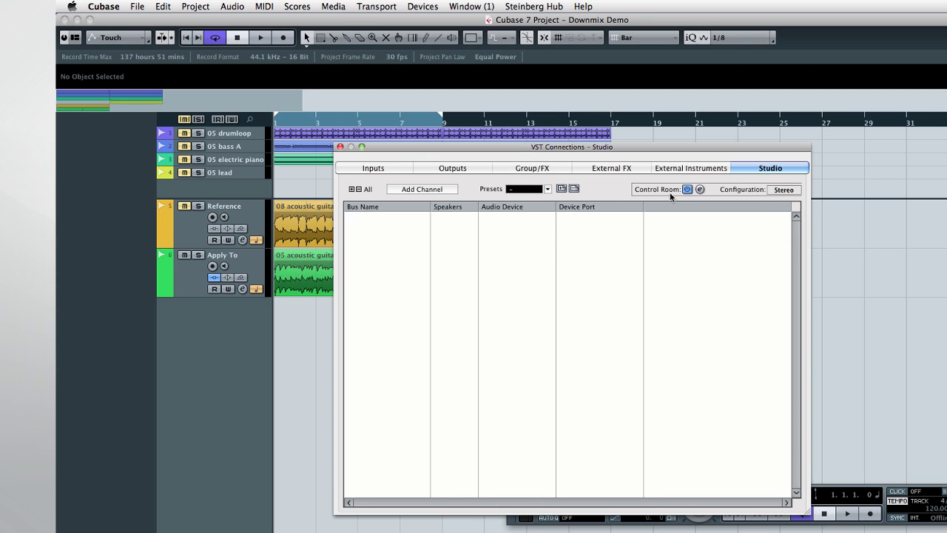
pyautogui.click(447, 190)
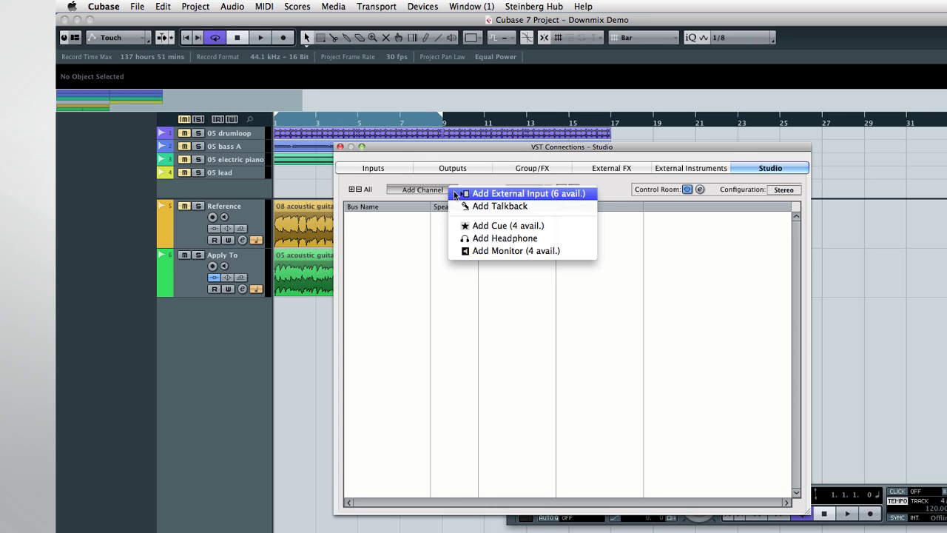
pyautogui.click(488, 251)
pyautogui.click(548, 189)
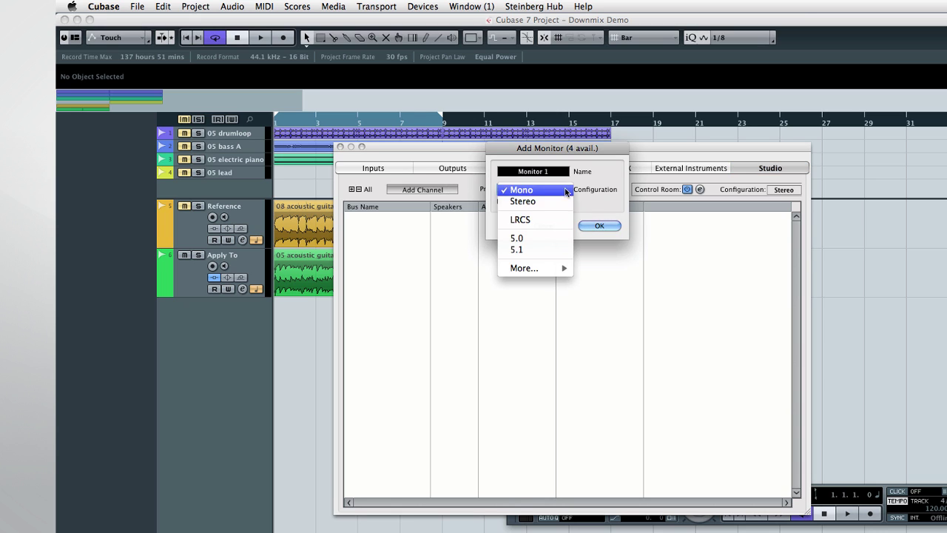
pyautogui.click(543, 200)
pyautogui.write('Mains')
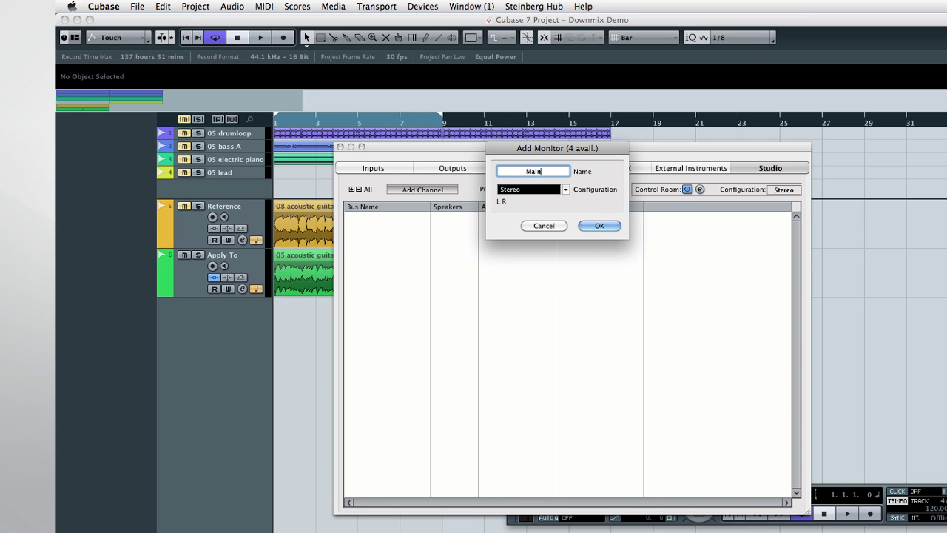
pyautogui.click(589, 226)
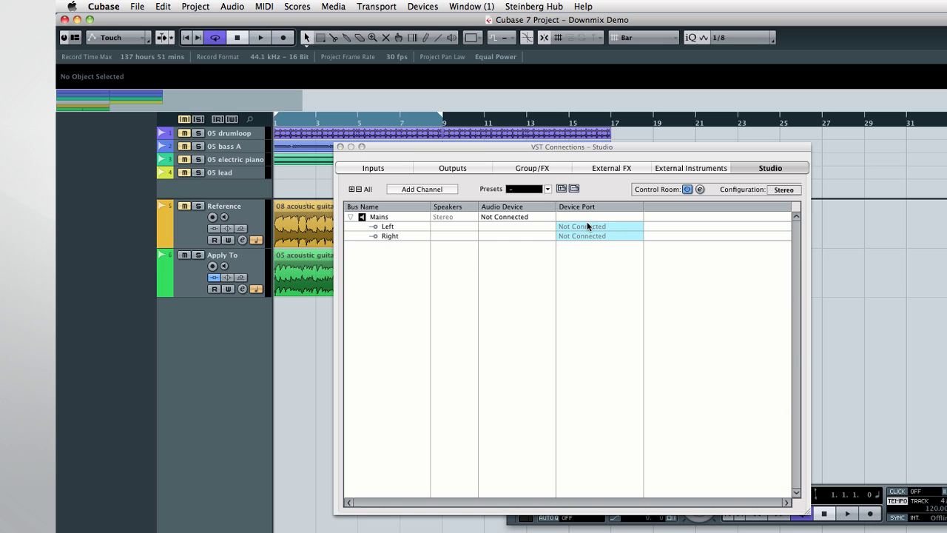
# Route the Mains monitor to Yamaha Steinberg FW MR816X Analog 1 and 2
pyautogui.click(513, 218)
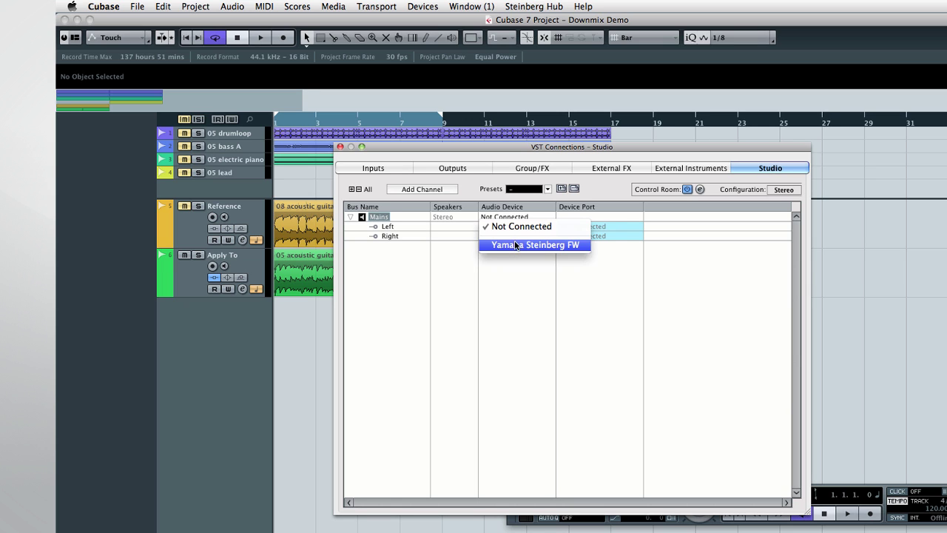
pyautogui.click(518, 244)
pyautogui.click(566, 236)
pyautogui.click(573, 255)
pyautogui.click(575, 235)
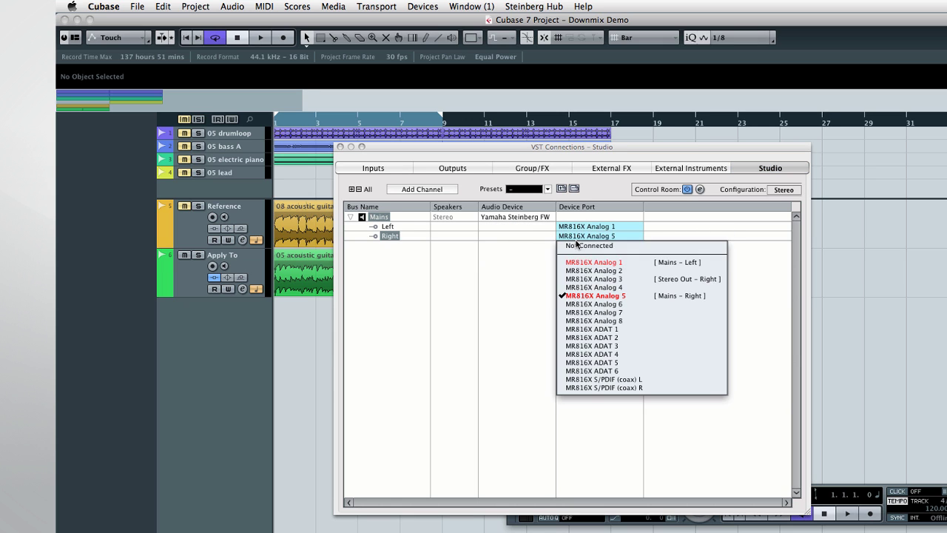
pyautogui.click(586, 273)
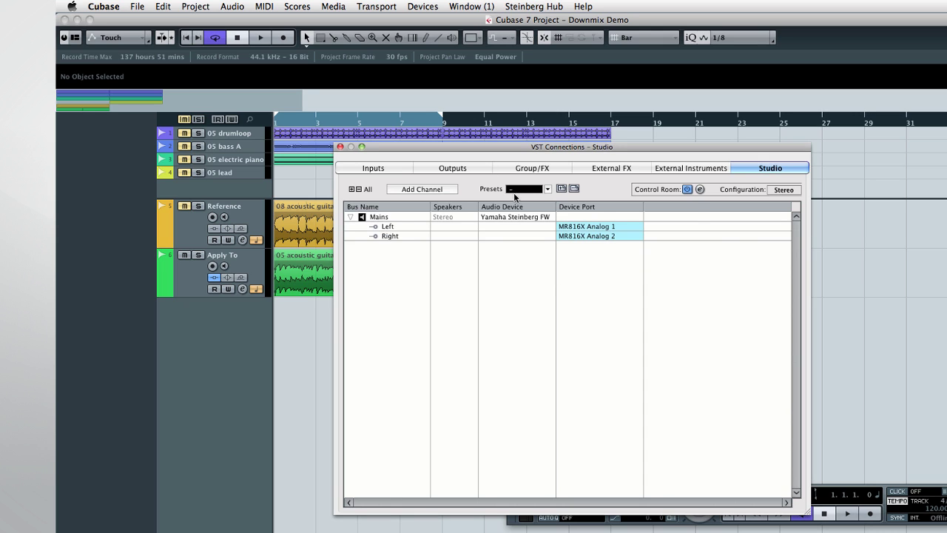
# Disconnect the Stereo Out bus ports in the Outputs tab, then return to Studio
pyautogui.click(474, 169)
pyautogui.click(504, 216)
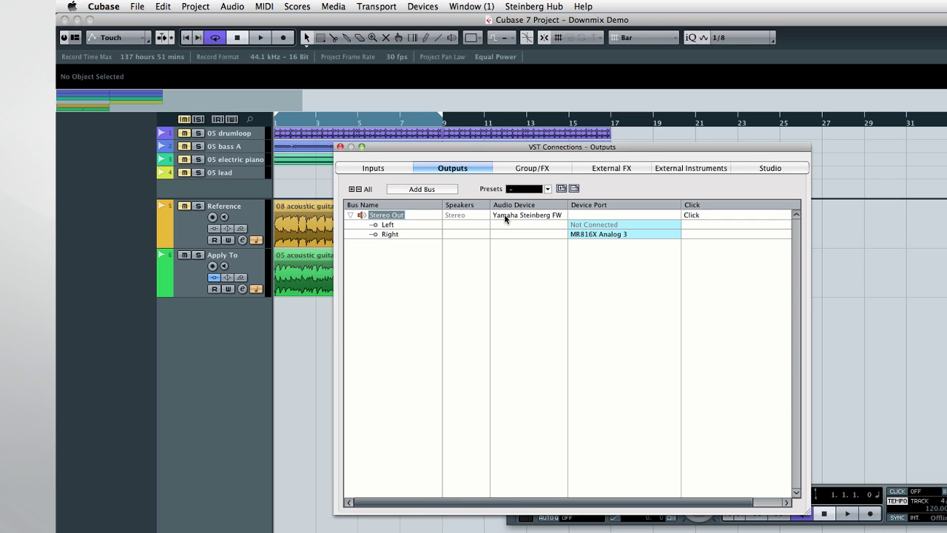
pyautogui.click(576, 235)
pyautogui.click(577, 235)
pyautogui.click(583, 237)
pyautogui.click(585, 245)
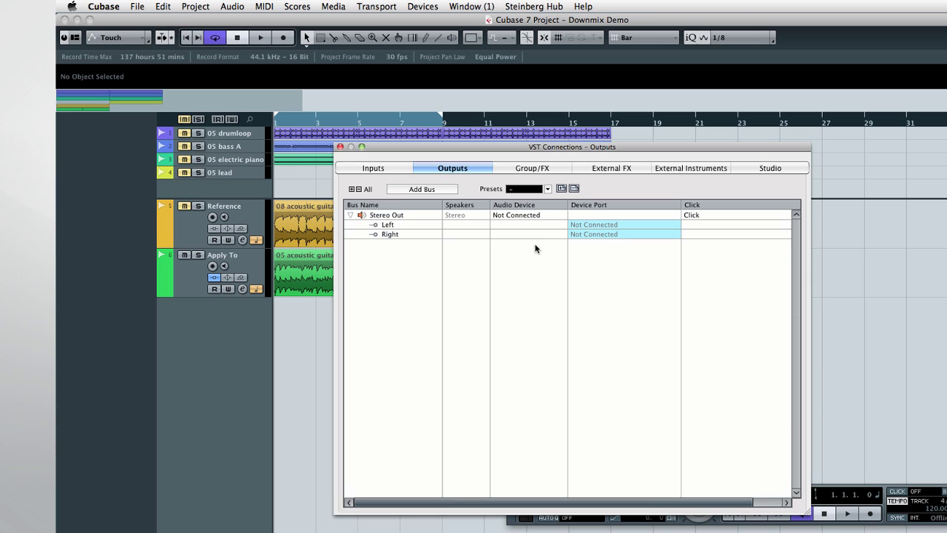
pyautogui.click(742, 171)
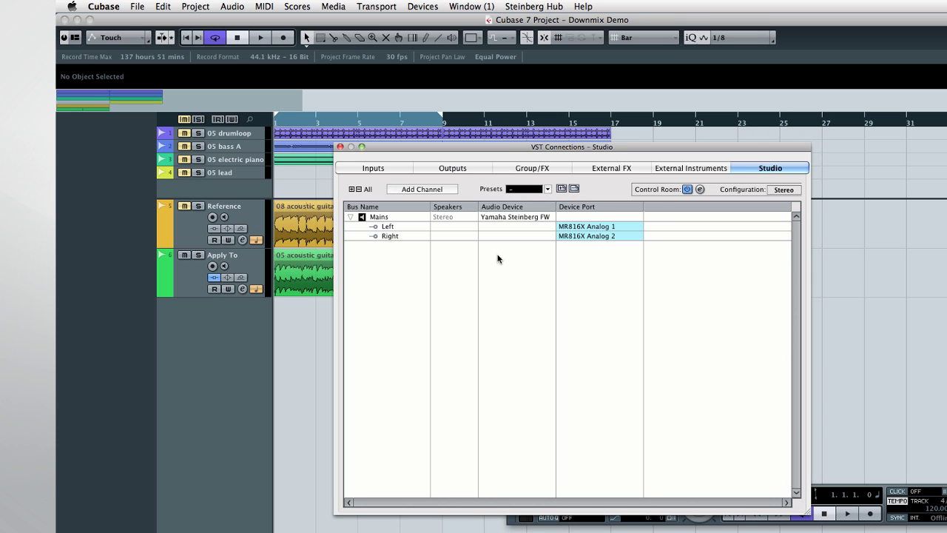
# Add a cue named Studio 1 routed to MR816X Analog 3 and 4
pyautogui.click(421, 190)
pyautogui.click(492, 229)
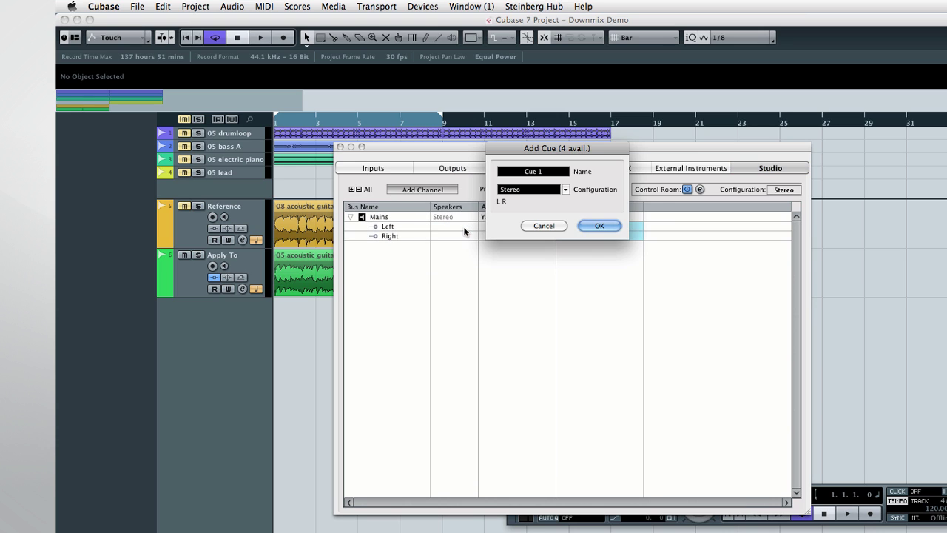
pyautogui.click(552, 171)
pyautogui.write('St')
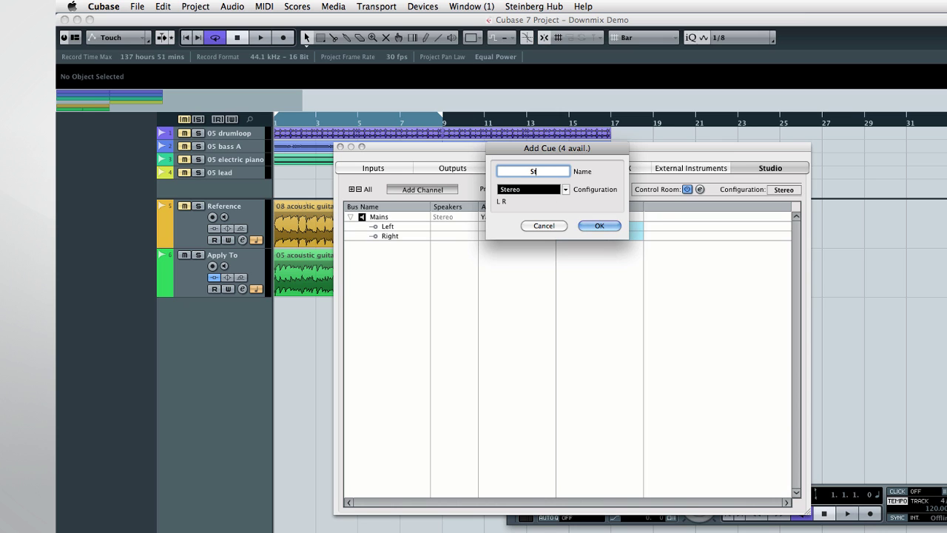
pyautogui.write('udio 1')
pyautogui.click(600, 225)
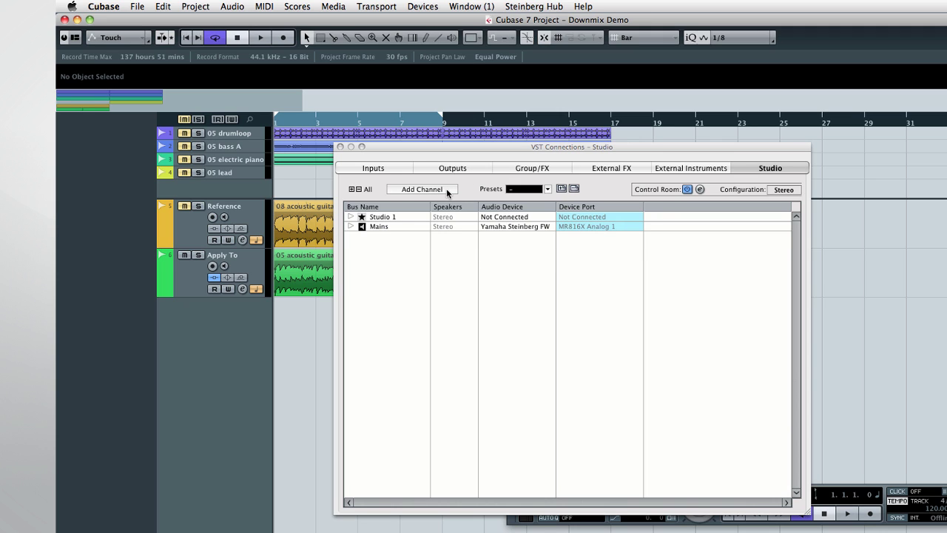
pyautogui.click(351, 217)
pyautogui.click(564, 226)
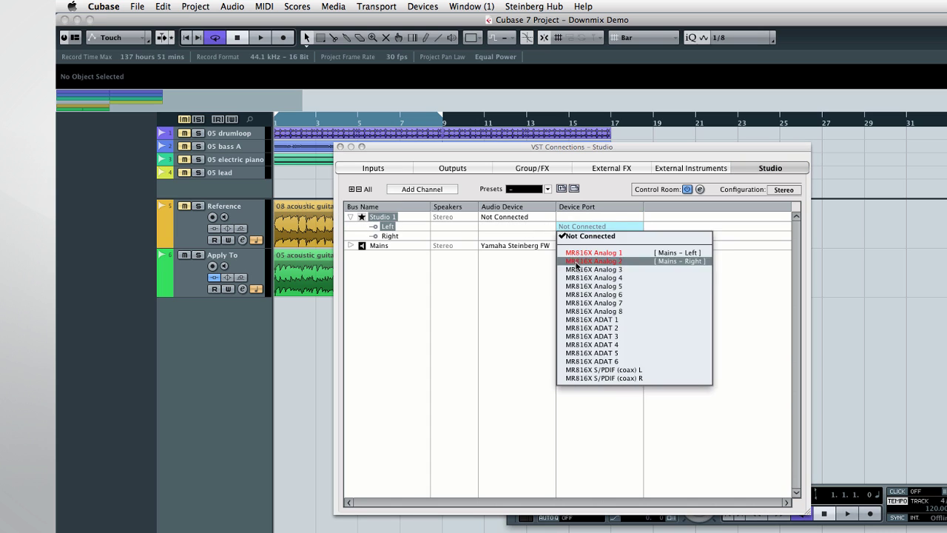
pyautogui.click(577, 265)
pyautogui.click(575, 235)
pyautogui.click(587, 288)
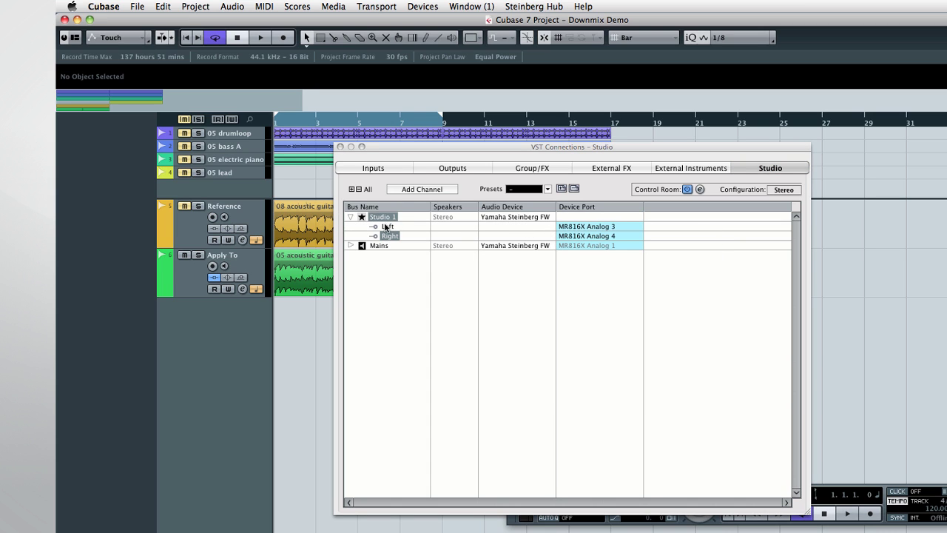
# Add a cue named Live Room routed to MR816X Analog 5 and 6
pyautogui.click(420, 190)
pyautogui.click(446, 223)
pyautogui.write('Live')
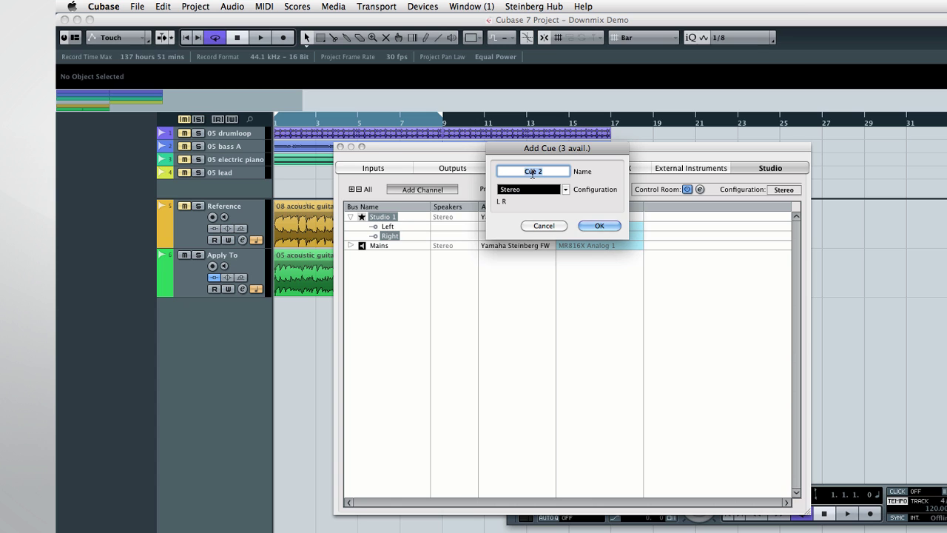
pyautogui.write(' Room')
pyautogui.click(599, 225)
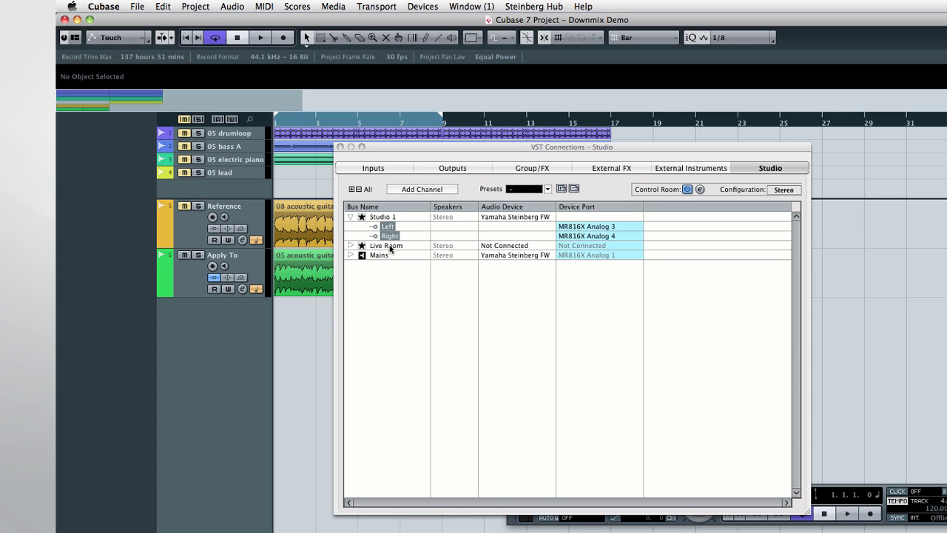
pyautogui.click(598, 254)
pyautogui.click(595, 306)
pyautogui.click(598, 264)
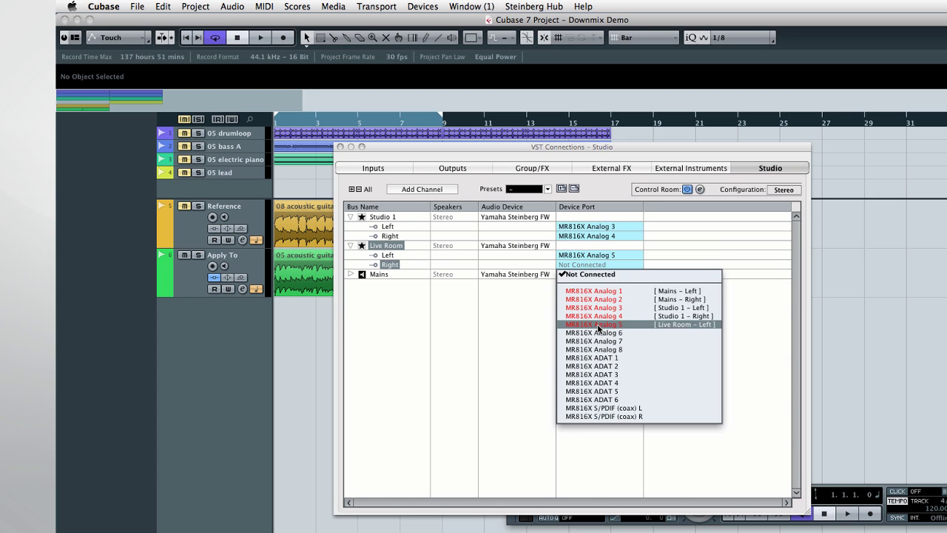
pyautogui.click(596, 328)
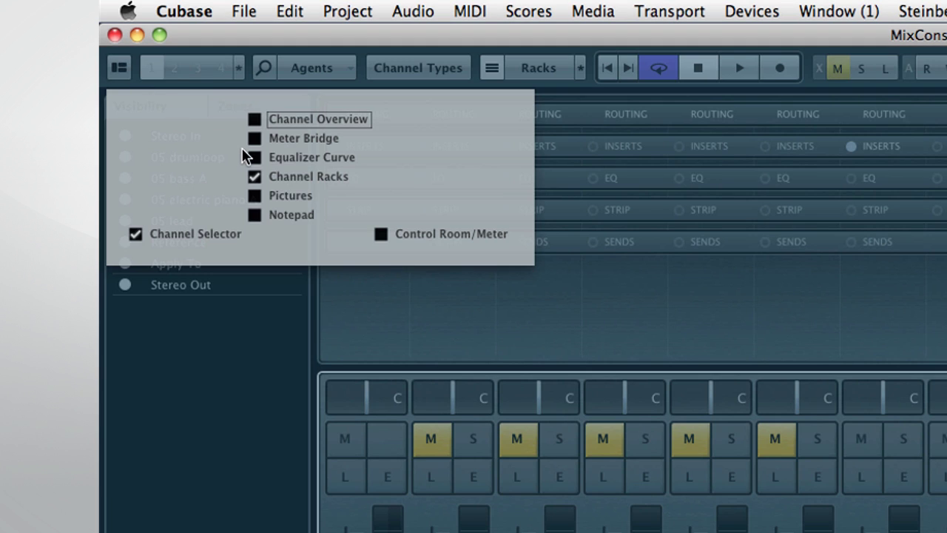
# Show the MixConsole's Control Room section and expand the Studio 1 cue controls
pyautogui.click(389, 240)
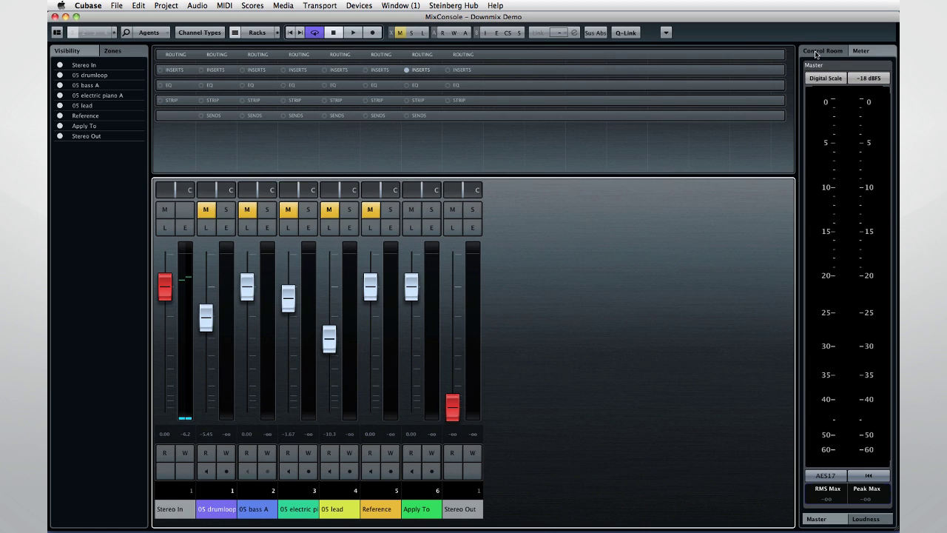
pyautogui.click(816, 51)
pyautogui.click(849, 68)
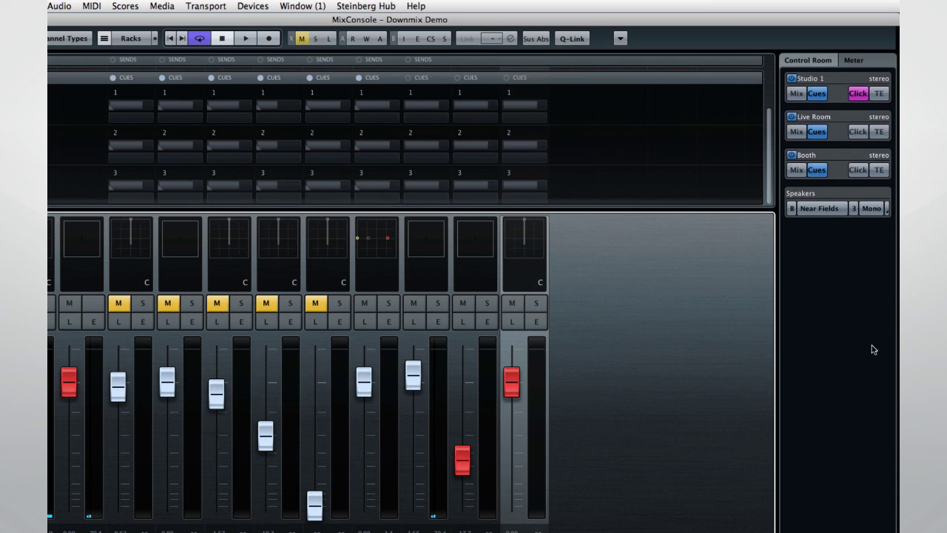
# Load RoomWorks reverb into the first insert slot of the Studio 1 cue
pyautogui.click(831, 88)
pyautogui.click(832, 113)
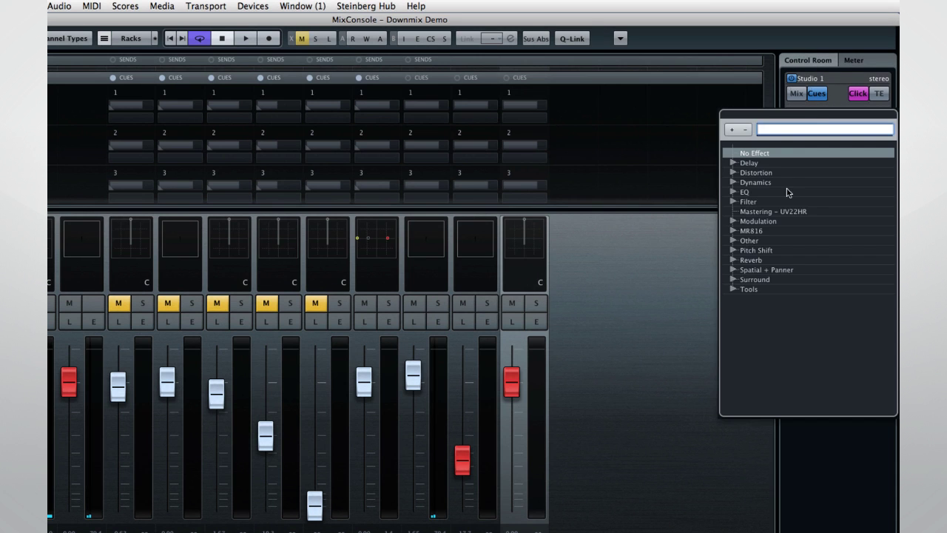
pyautogui.click(733, 259)
pyautogui.click(751, 280)
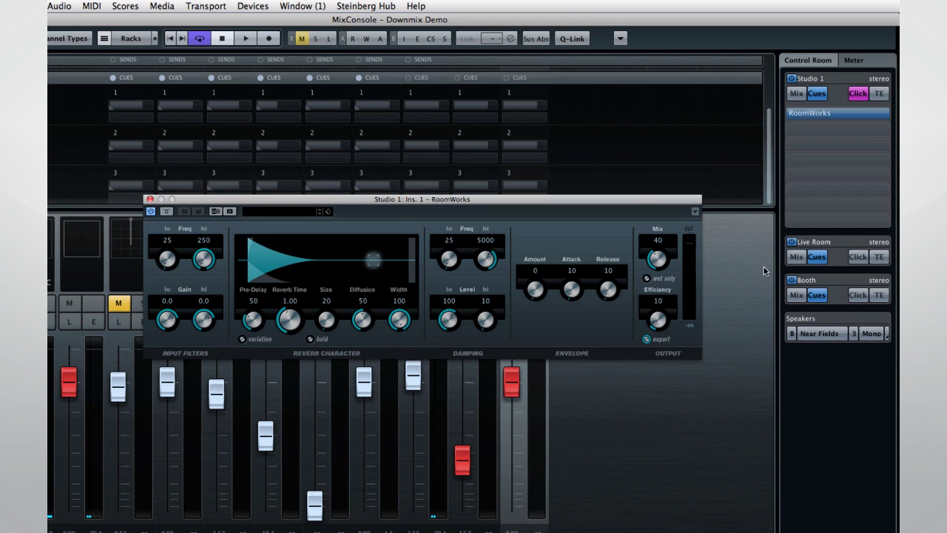
pyautogui.click(150, 199)
# Load DeEsser into the second insert and drag RoomWorks below it
pyautogui.click(819, 127)
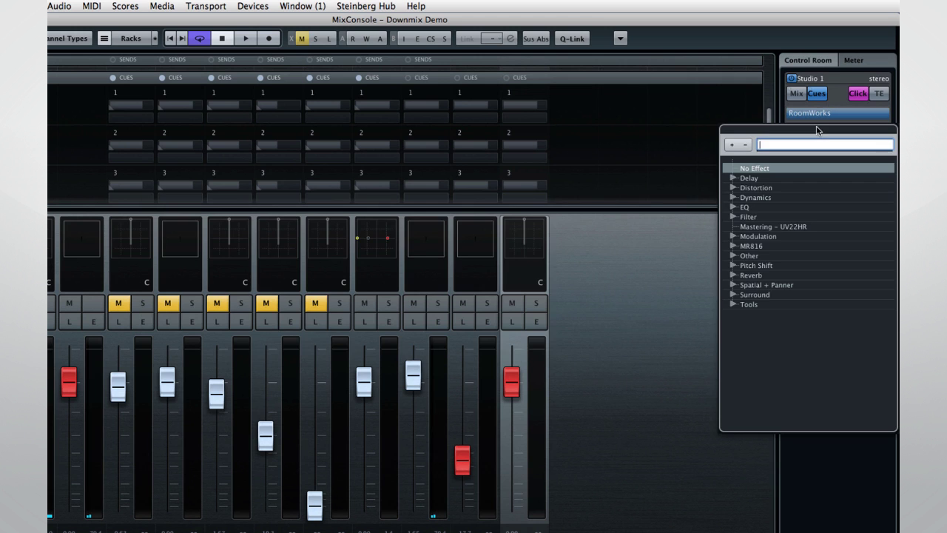
pyautogui.click(733, 197)
pyautogui.click(766, 226)
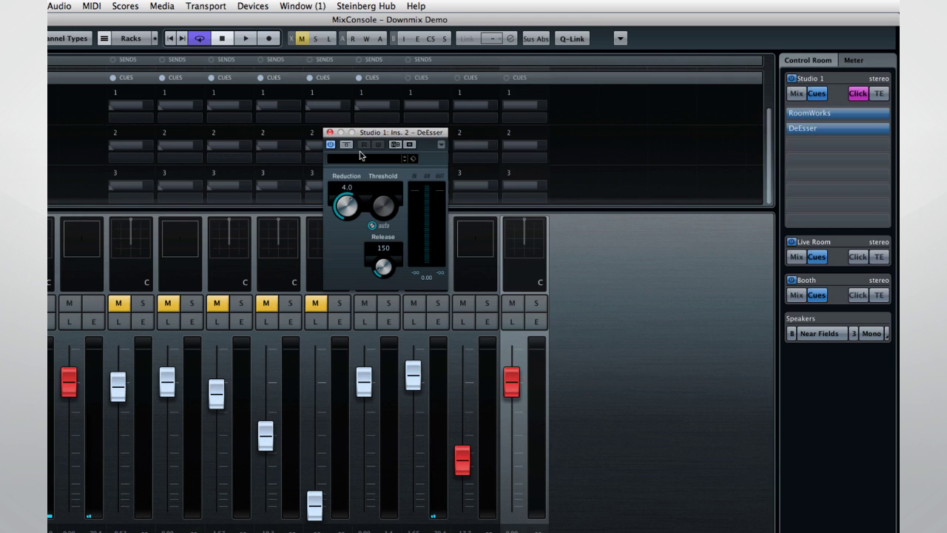
pyautogui.click(330, 133)
pyautogui.moveTo(822, 112); pyautogui.dragTo(816, 132)
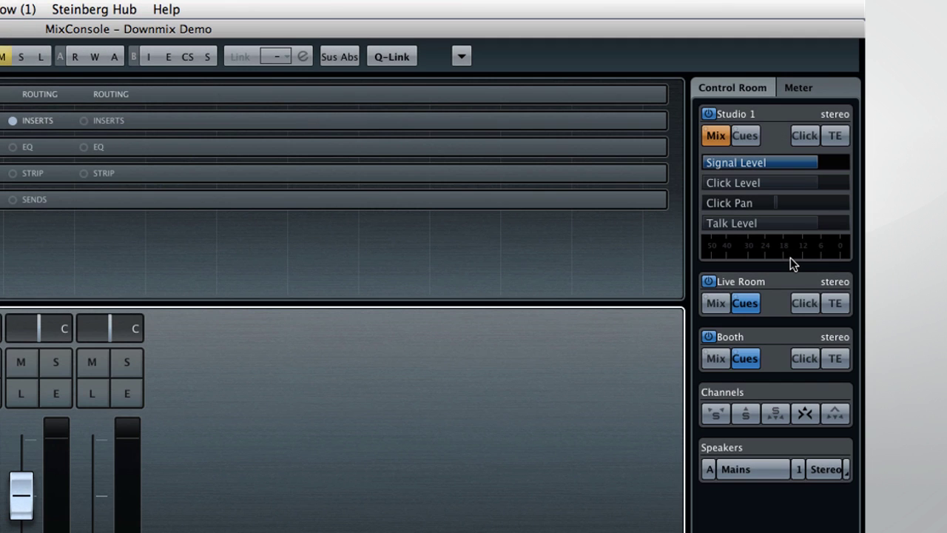
# On Studio 1, enable click at about a third level and talkback at -3.7
pyautogui.click(722, 142)
pyautogui.click(722, 142)
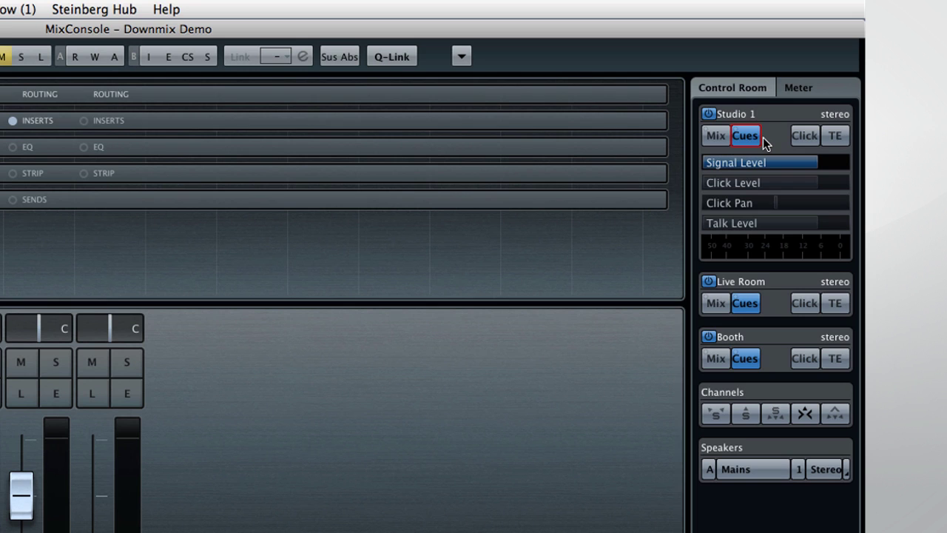
pyautogui.click(788, 138)
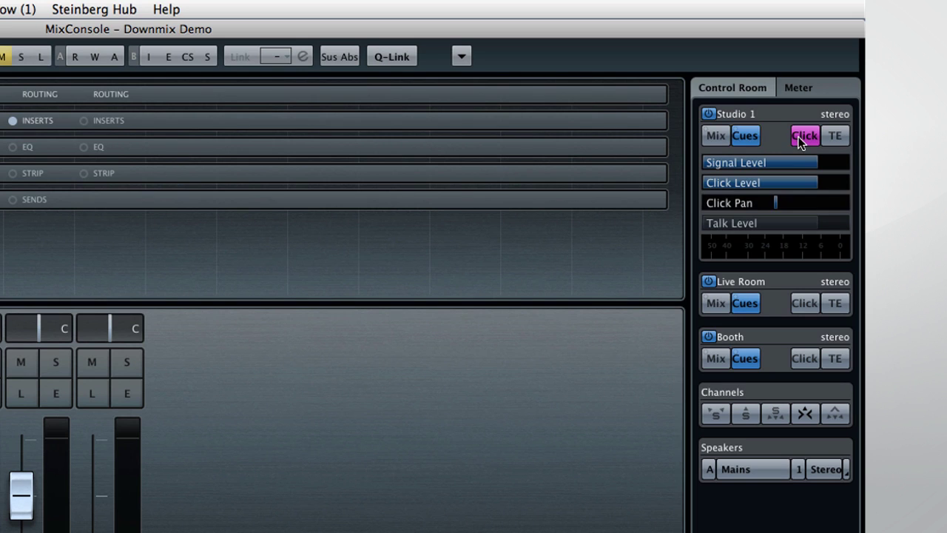
pyautogui.moveTo(803, 182); pyautogui.dragTo(764, 182)
pyautogui.click(841, 136)
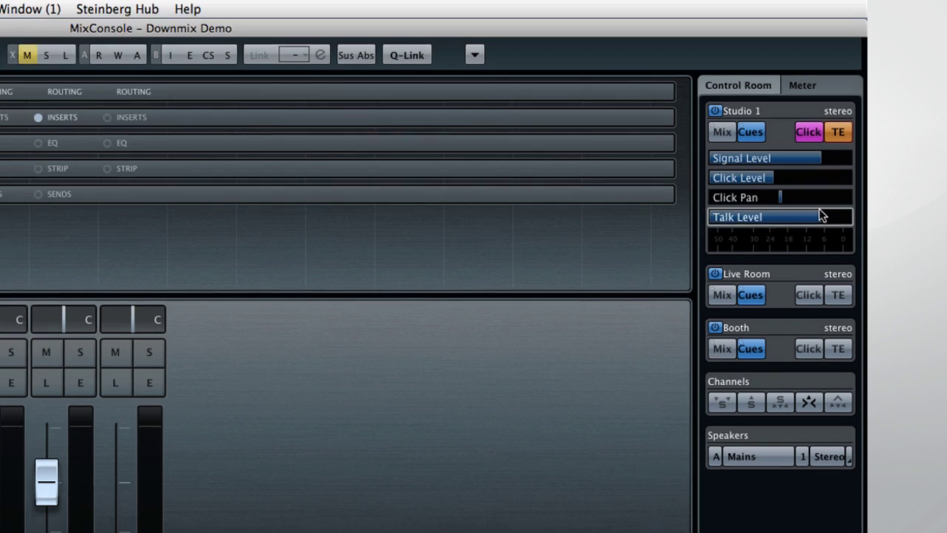
pyautogui.moveTo(816, 222); pyautogui.dragTo(792, 223)
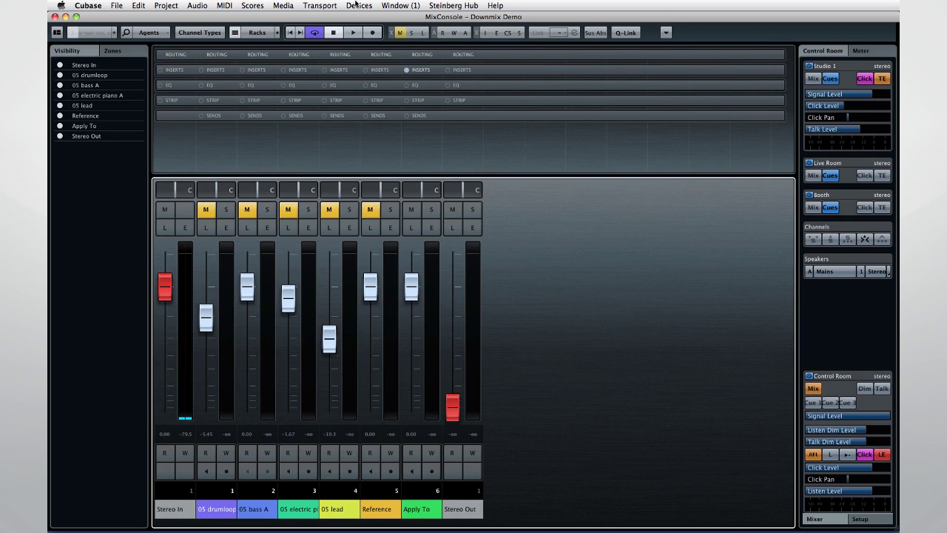
pyautogui.click(359, 5)
# Add a Talkback channel on MR816X Analog 7 and close VST Connections
pyautogui.click(372, 134)
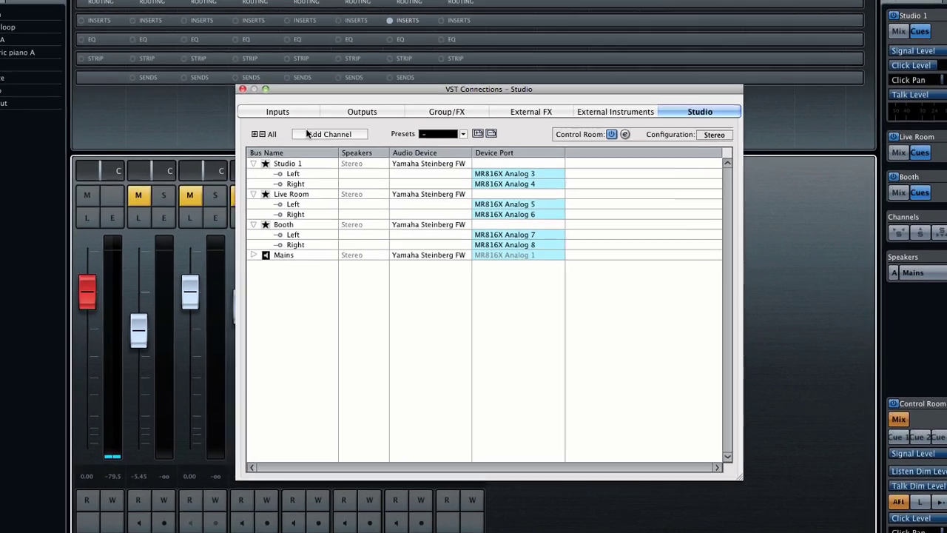
pyautogui.click(353, 155)
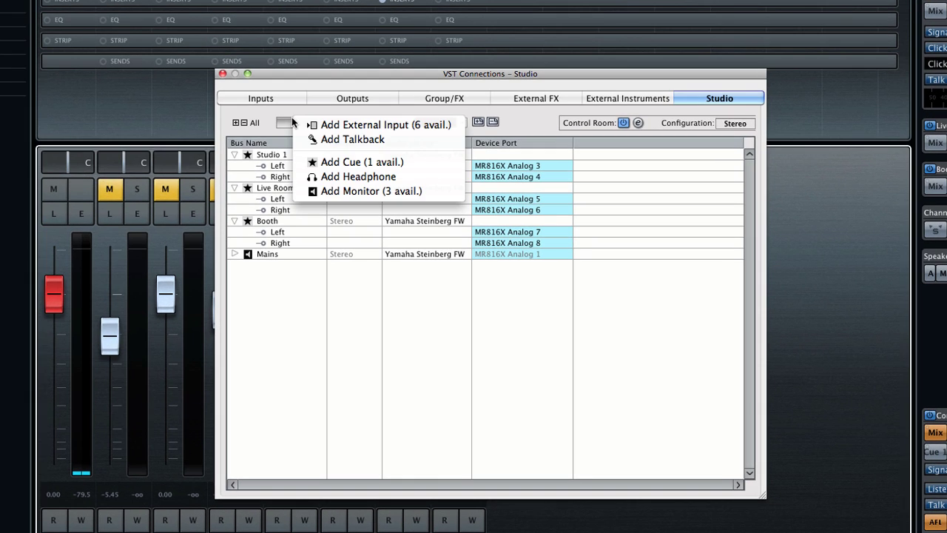
pyautogui.click(316, 137)
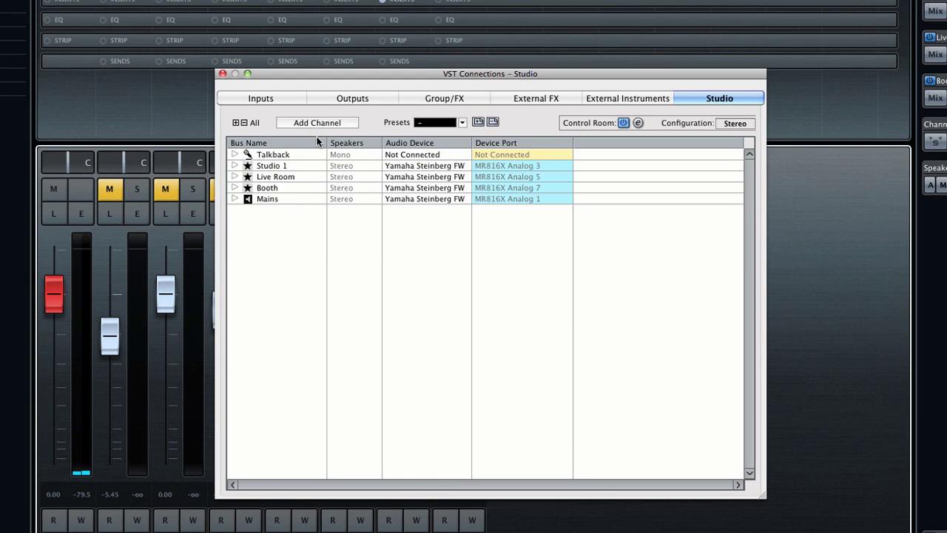
pyautogui.click(482, 156)
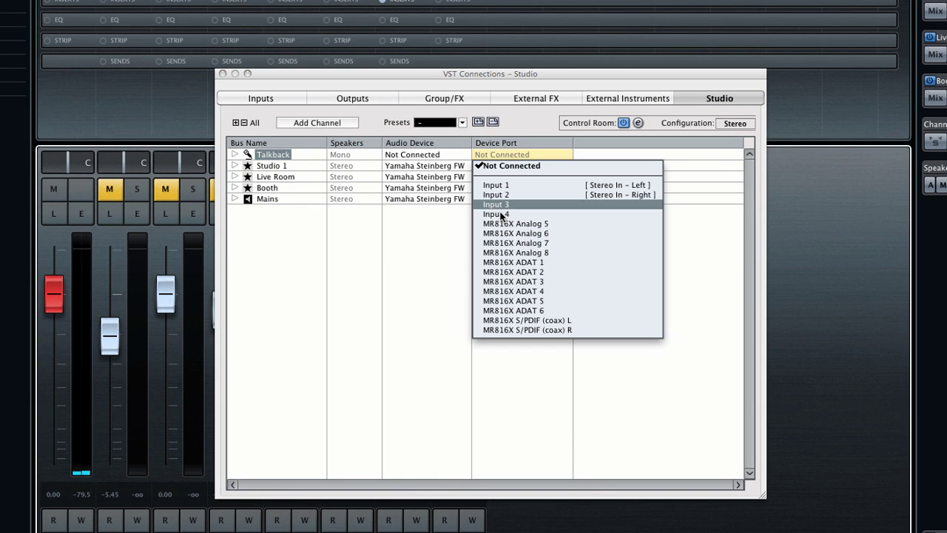
pyautogui.click(512, 243)
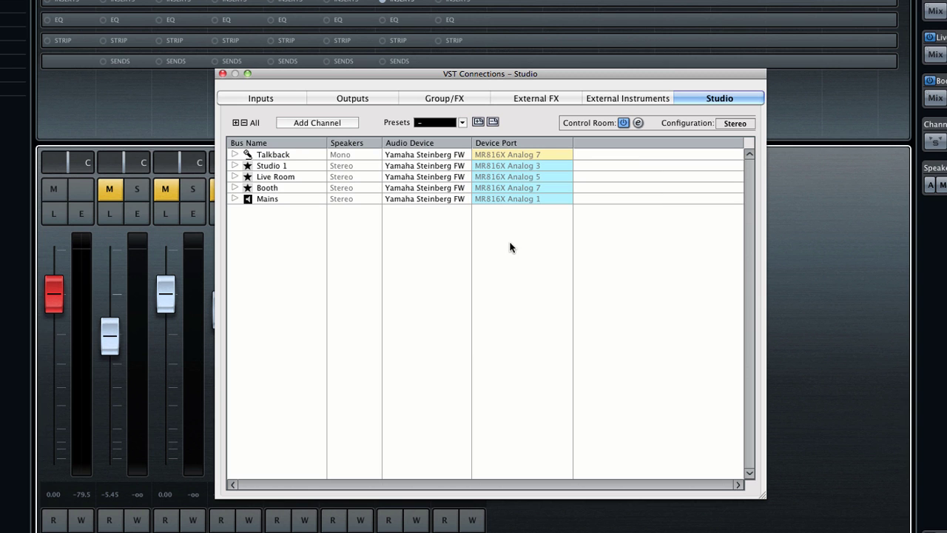
pyautogui.click(222, 74)
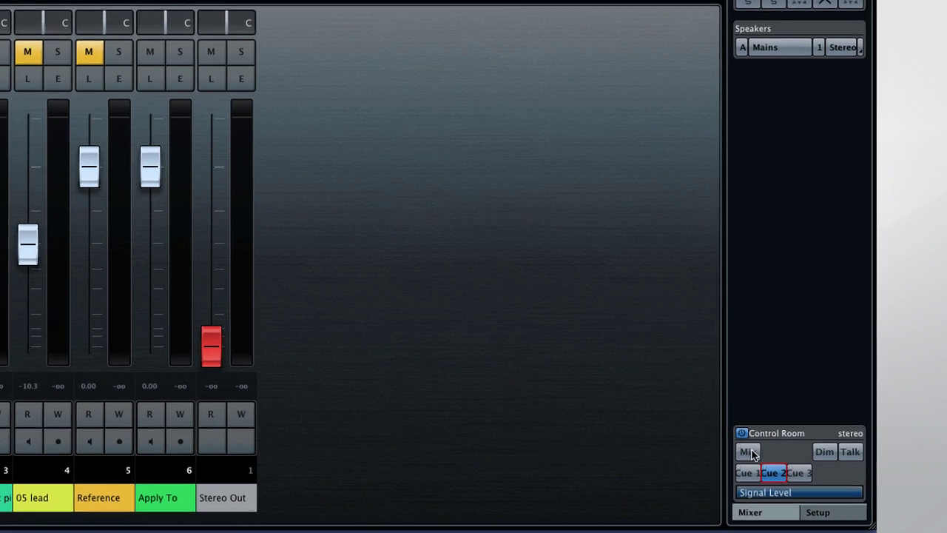
pyautogui.click(814, 479)
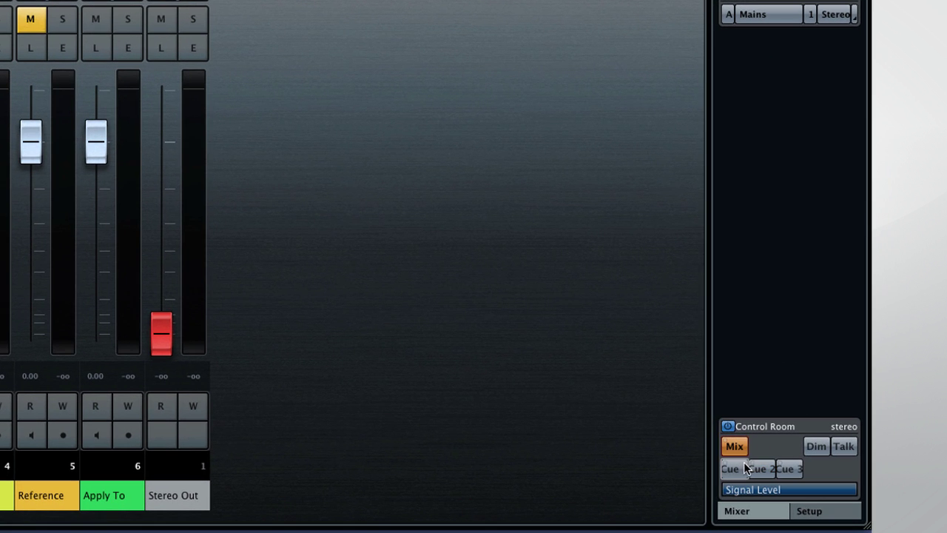
pyautogui.click(789, 468)
pyautogui.click(733, 469)
pyautogui.click(734, 448)
pyautogui.click(813, 447)
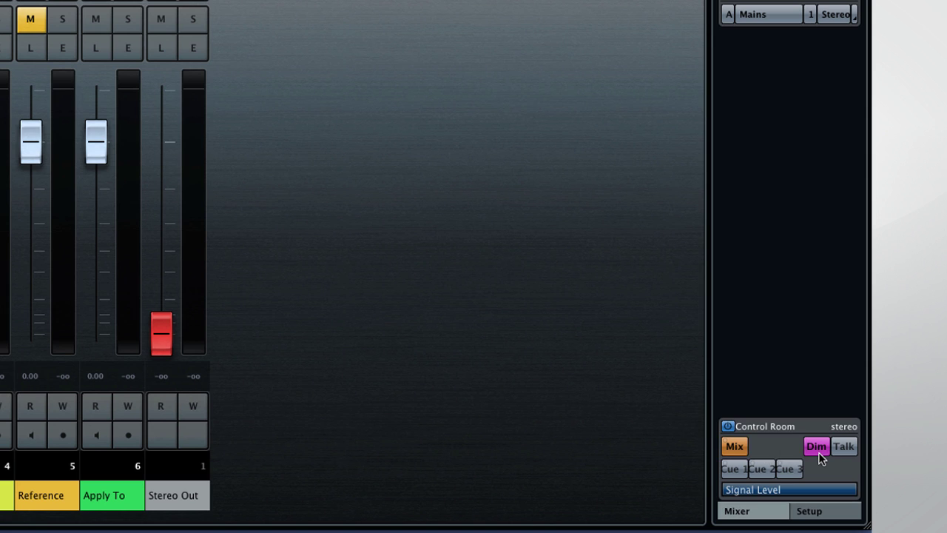
pyautogui.click(819, 453)
pyautogui.click(818, 452)
pyautogui.click(819, 453)
pyautogui.click(839, 451)
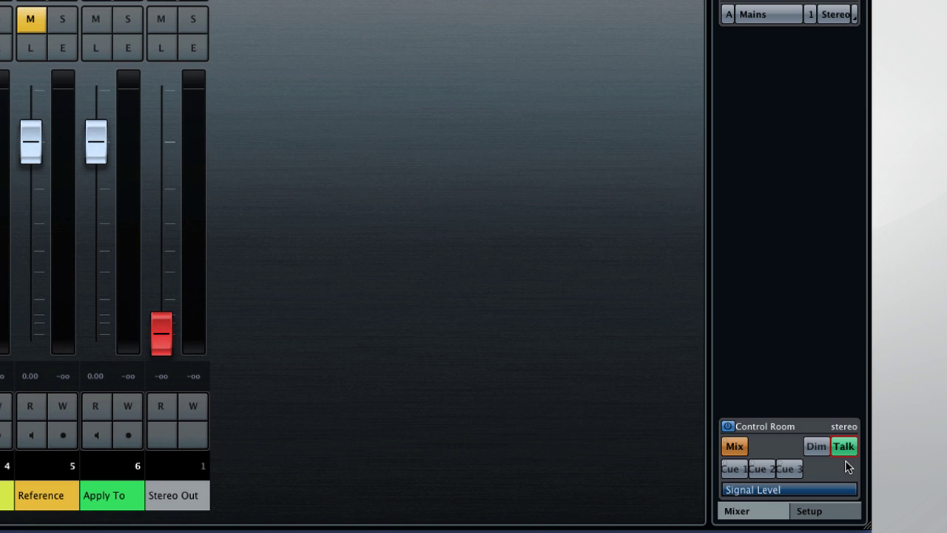
pyautogui.click(840, 449)
pyautogui.click(841, 451)
pyautogui.moveTo(857, 489)
pyautogui.mouseDown()
pyautogui.moveTo(790, 492)
pyautogui.moveTo(859, 493)
pyautogui.mouseUp()
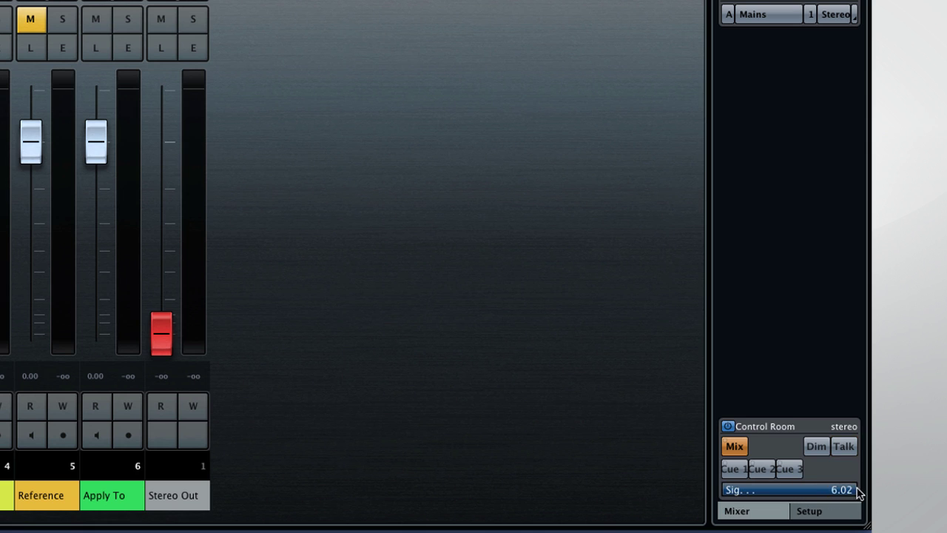
# Step through Mains, Near Fields and Little Guy speakers, ending on Cinema System
pyautogui.click(750, 15)
pyautogui.click(752, 16)
pyautogui.click(769, 38)
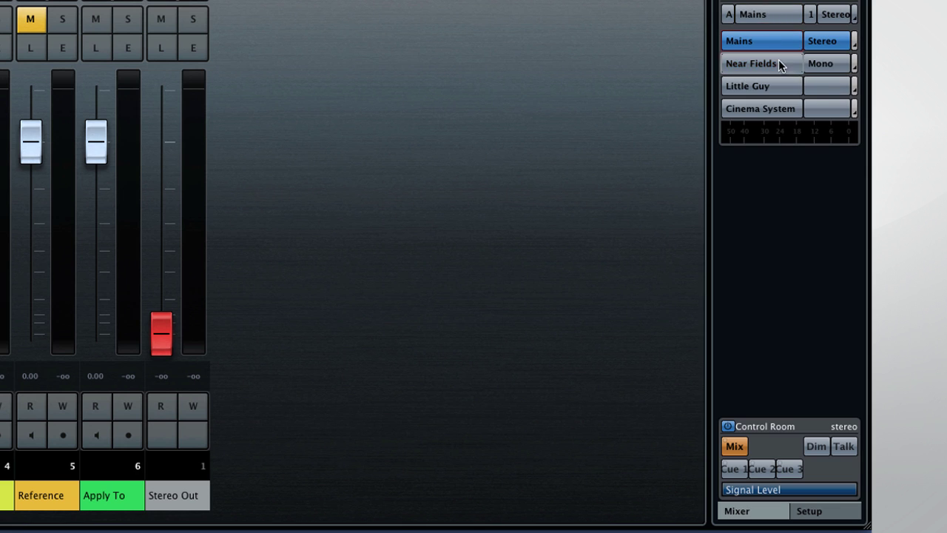
pyautogui.click(778, 62)
pyautogui.click(779, 85)
pyautogui.click(829, 108)
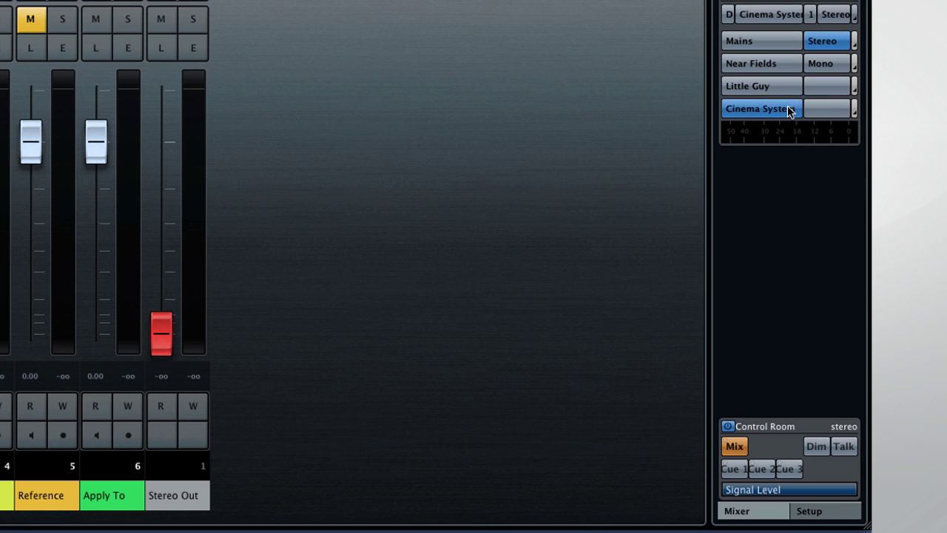
# Set Cinema System's downmix to Mono, then Stereo, and open VST Connections with F4
pyautogui.click(854, 109)
pyautogui.click(856, 142)
pyautogui.click(855, 111)
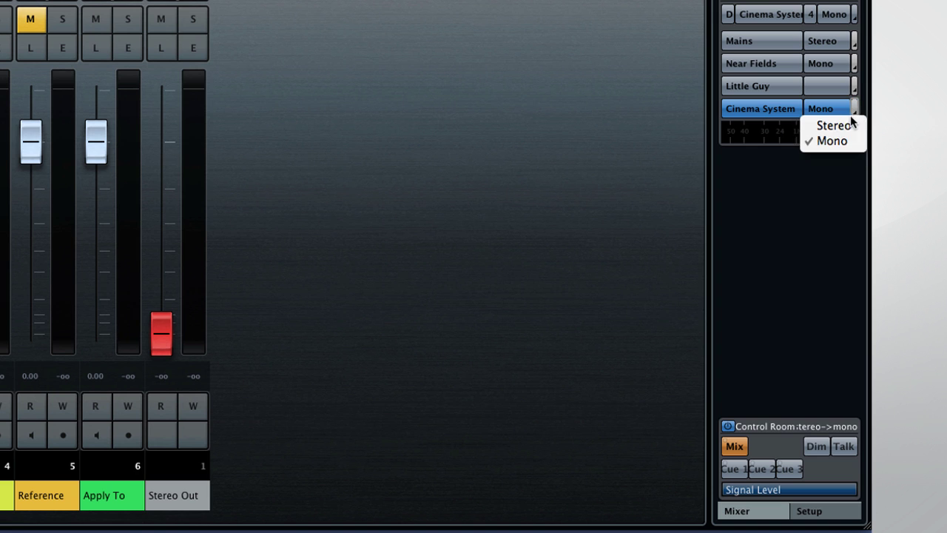
pyautogui.click(841, 111)
pyautogui.click(840, 111)
pyautogui.click(842, 127)
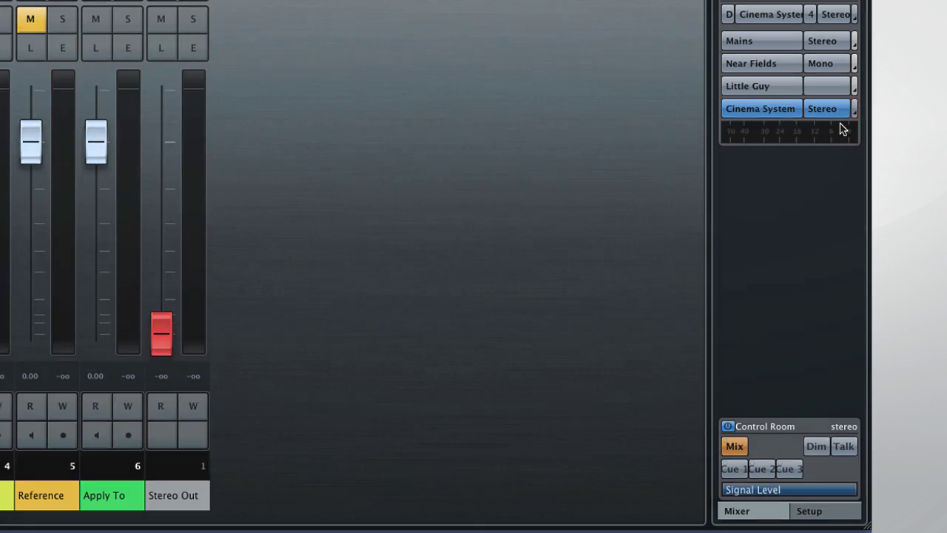
pyautogui.press('F4')
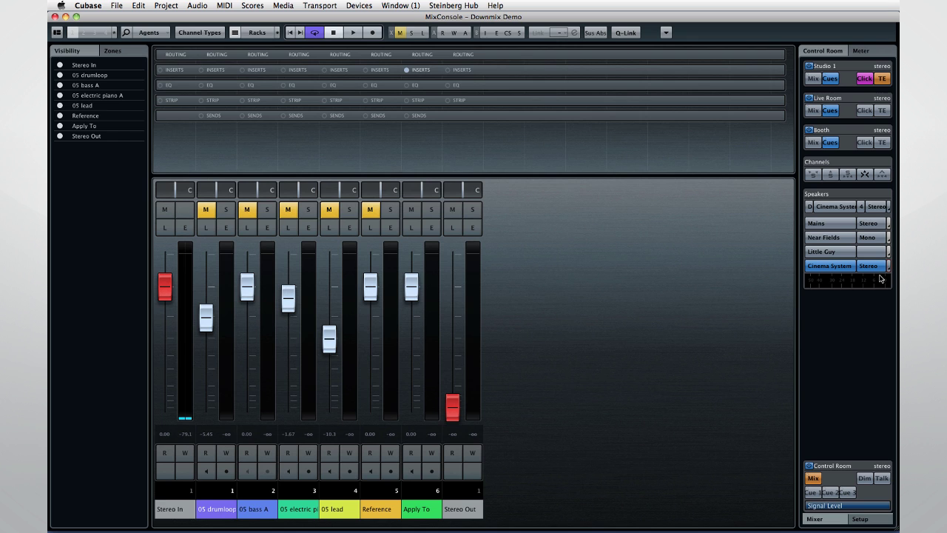
# Show the Cue Sends rack in the MixConsole and expand it to sends 1–3
pyautogui.click(545, 348)
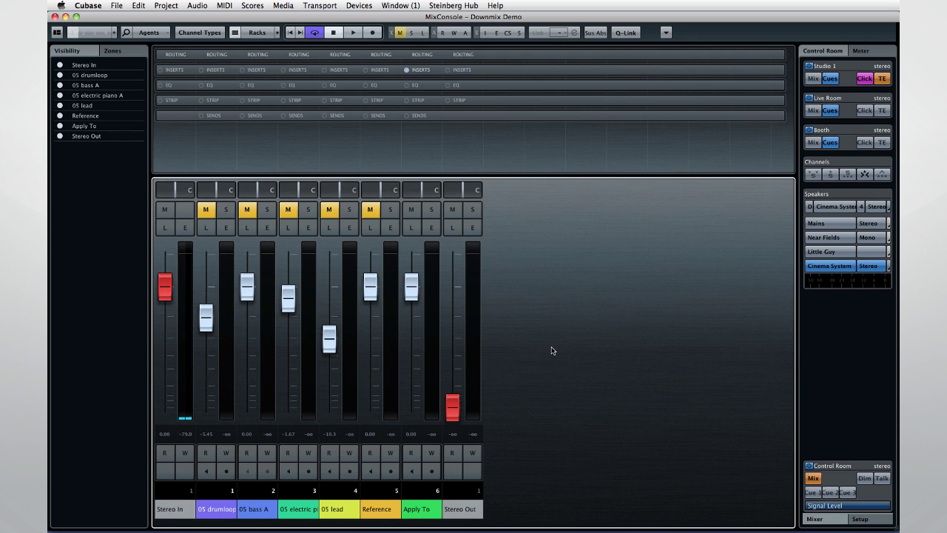
pyautogui.click(261, 33)
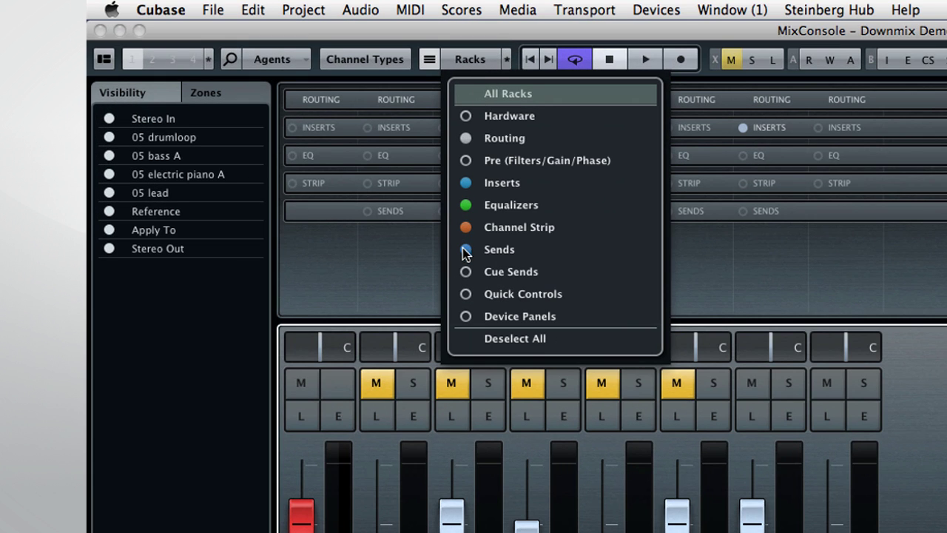
pyautogui.click(464, 271)
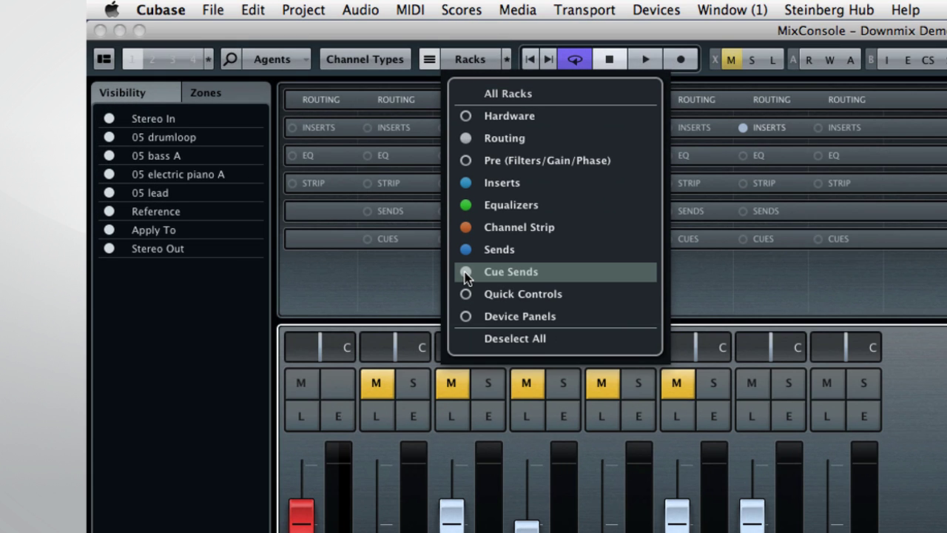
pyautogui.click(682, 287)
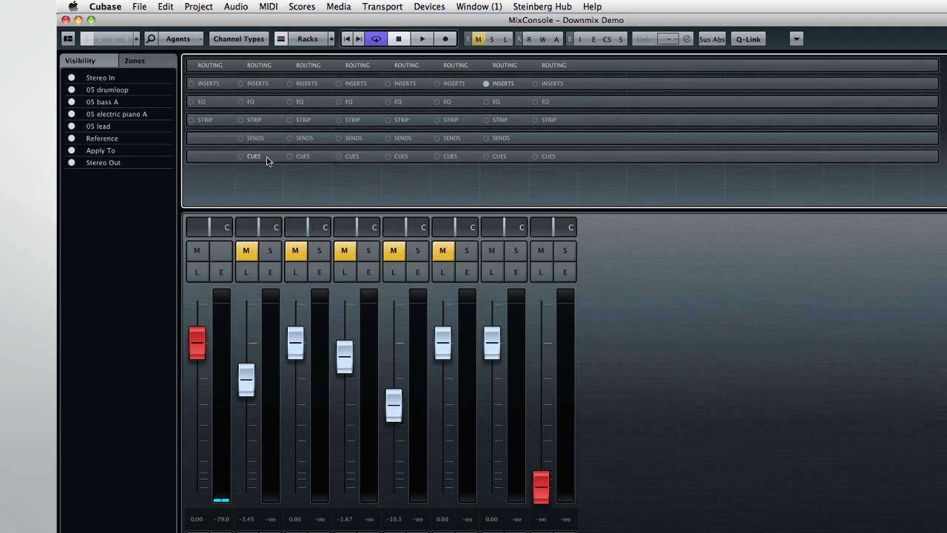
pyautogui.click(267, 161)
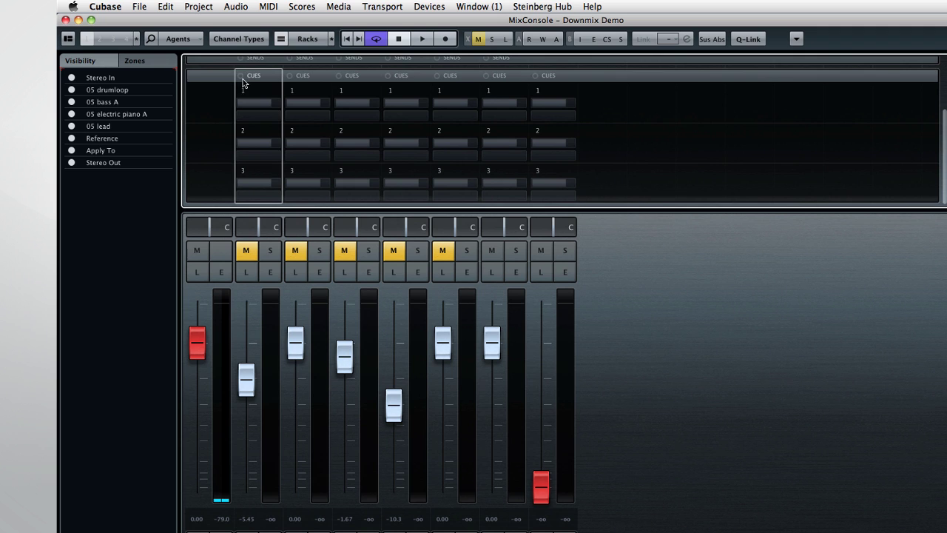
# Turn on cue sends 1 and 2 for drumloop and bass A, lowering their levels
pyautogui.click(242, 90)
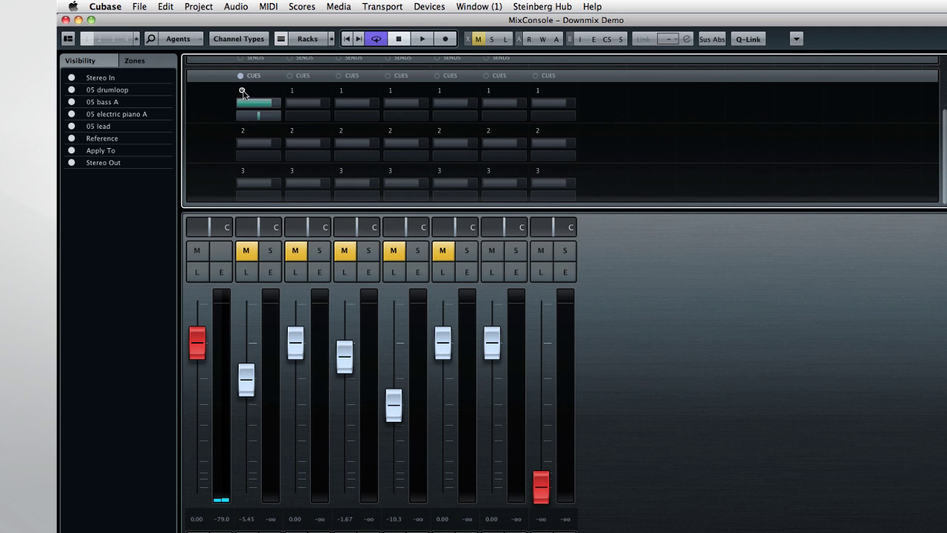
pyautogui.click(242, 130)
pyautogui.click(294, 97)
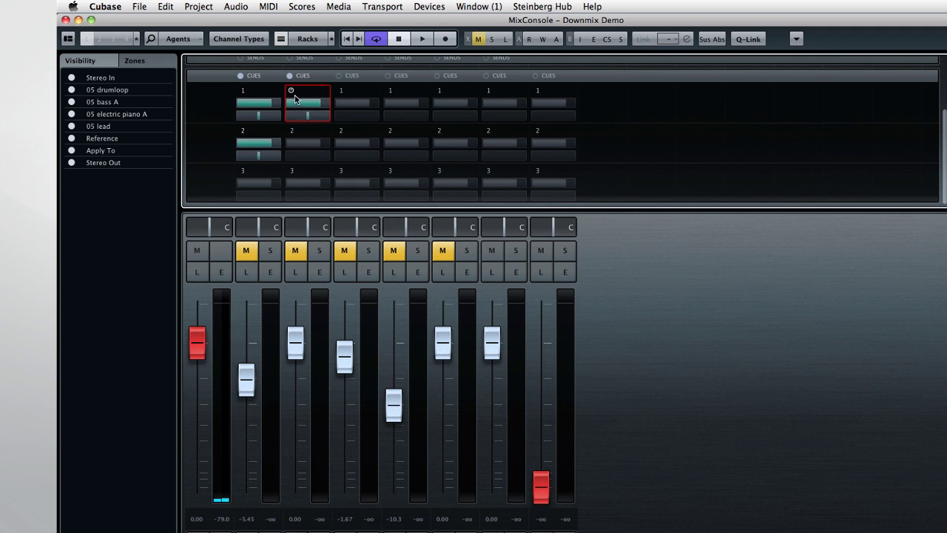
pyautogui.moveTo(303, 99); pyautogui.dragTo(290, 104)
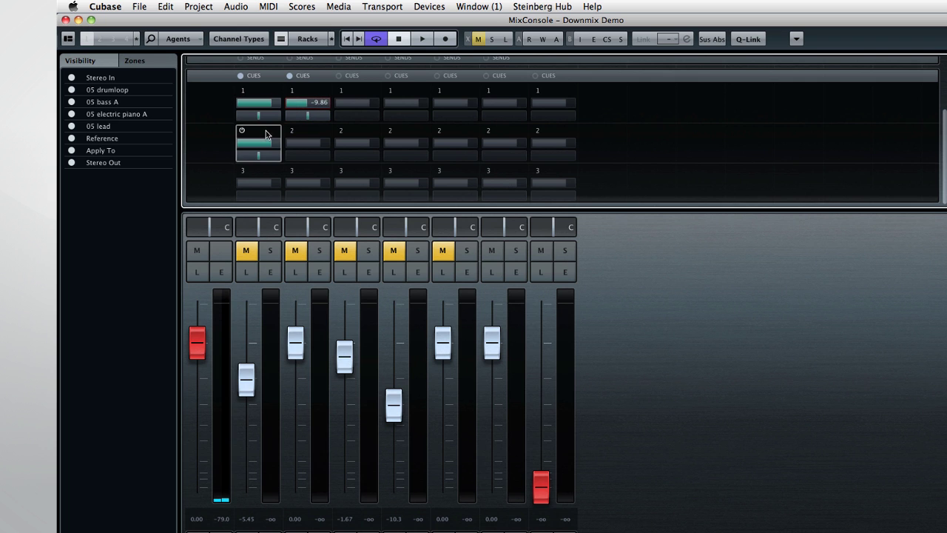
pyautogui.moveTo(266, 134); pyautogui.dragTo(302, 145)
pyautogui.click(291, 132)
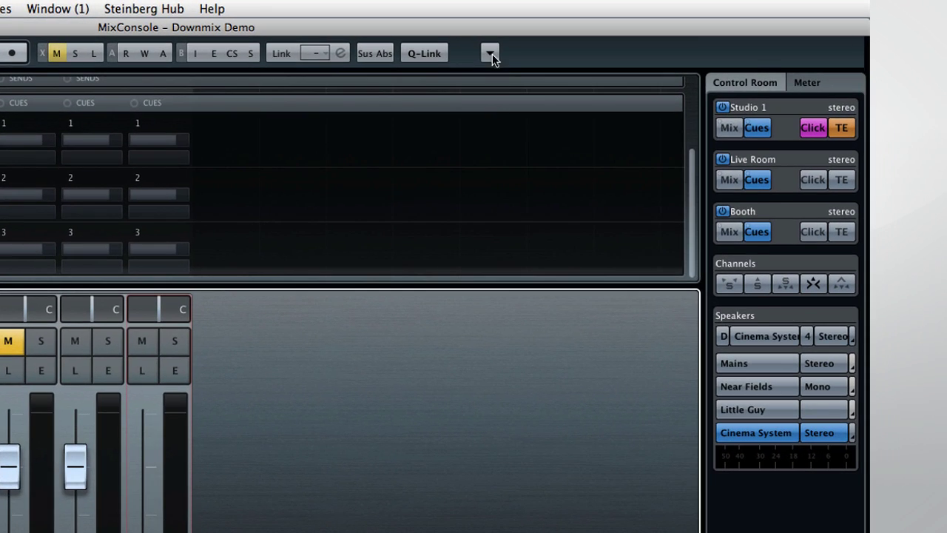
# Use Control Room Cue Channels > All Cues > Activate Cue Sends and confirm Enable
pyautogui.click(490, 54)
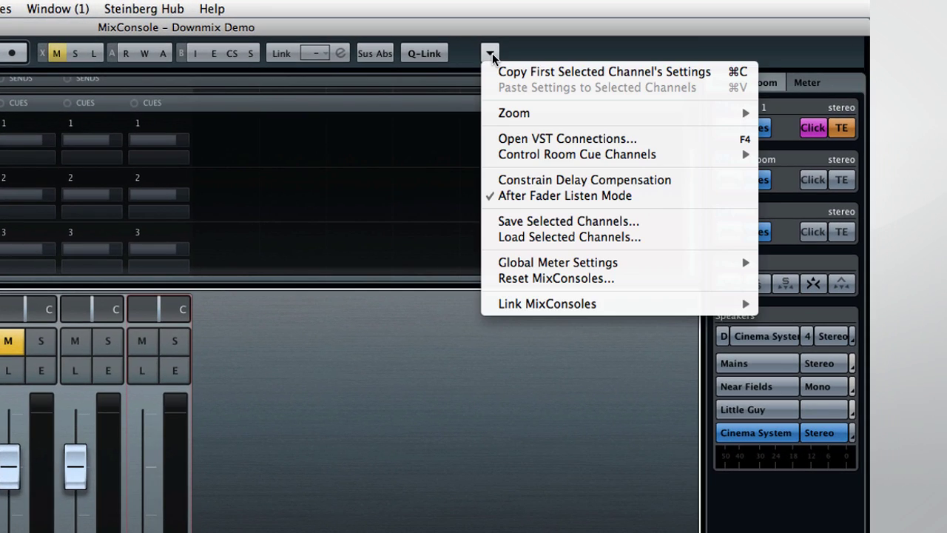
pyautogui.moveTo(533, 154)
pyautogui.moveTo(426, 154)
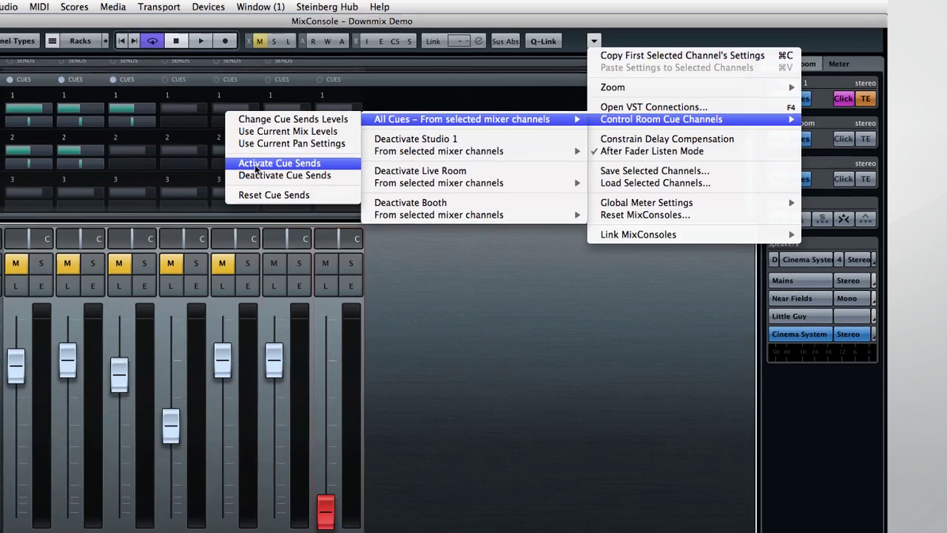
pyautogui.click(82, 211)
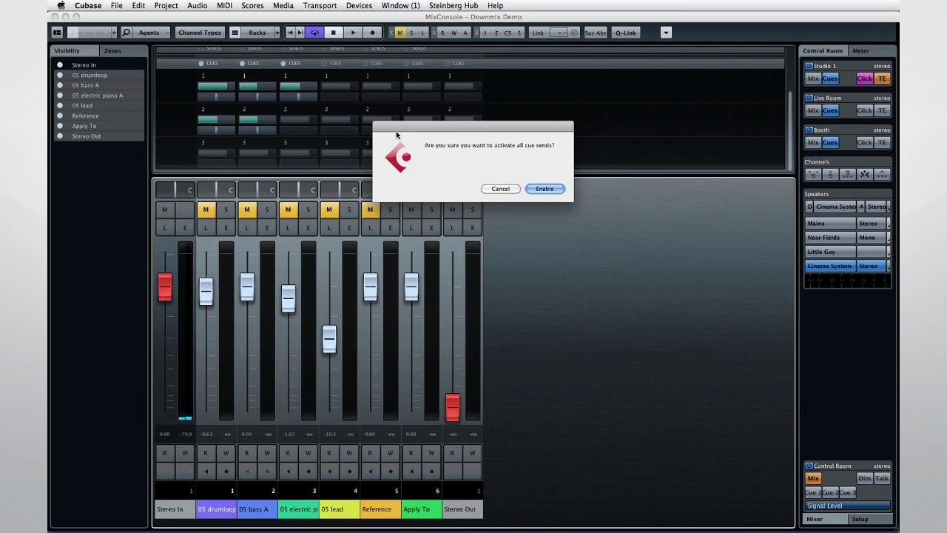
pyautogui.click(545, 189)
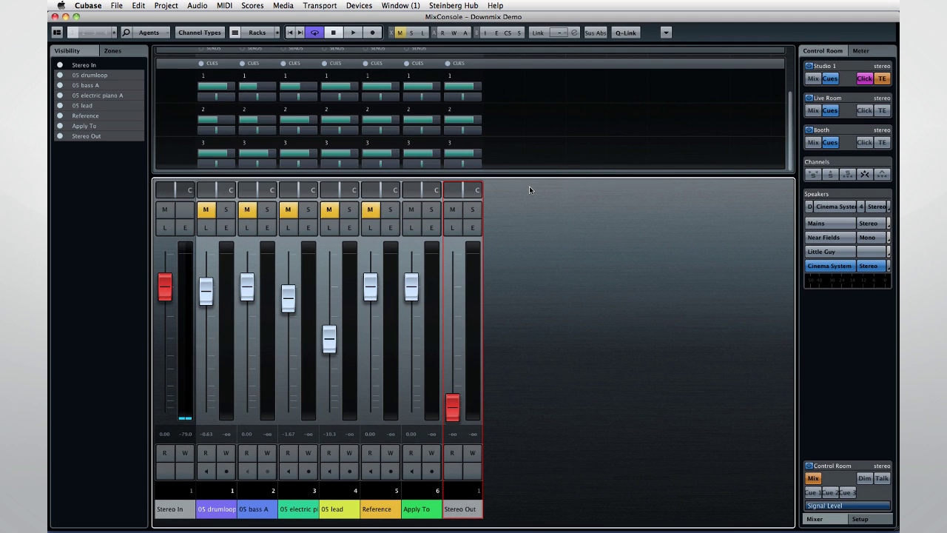
pyautogui.click(666, 32)
pyautogui.moveTo(679, 94)
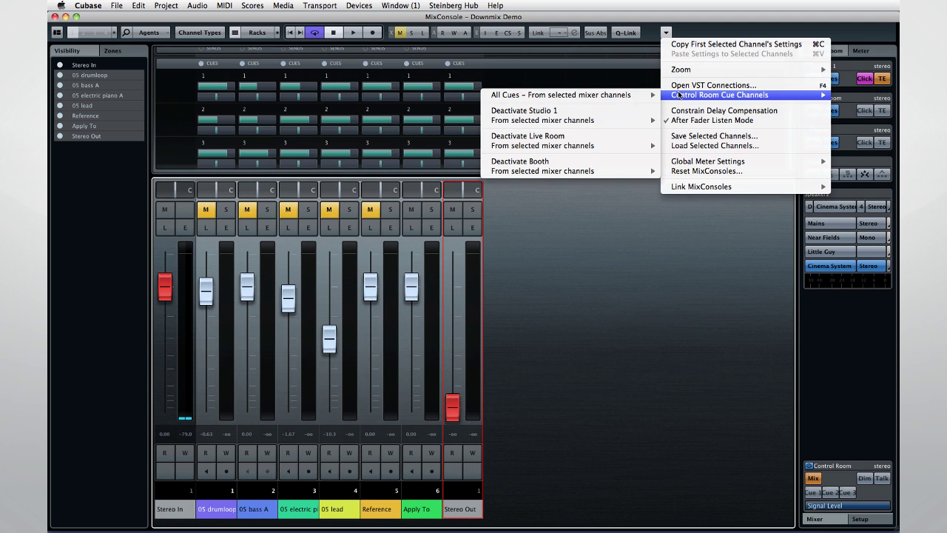
pyautogui.moveTo(631, 95)
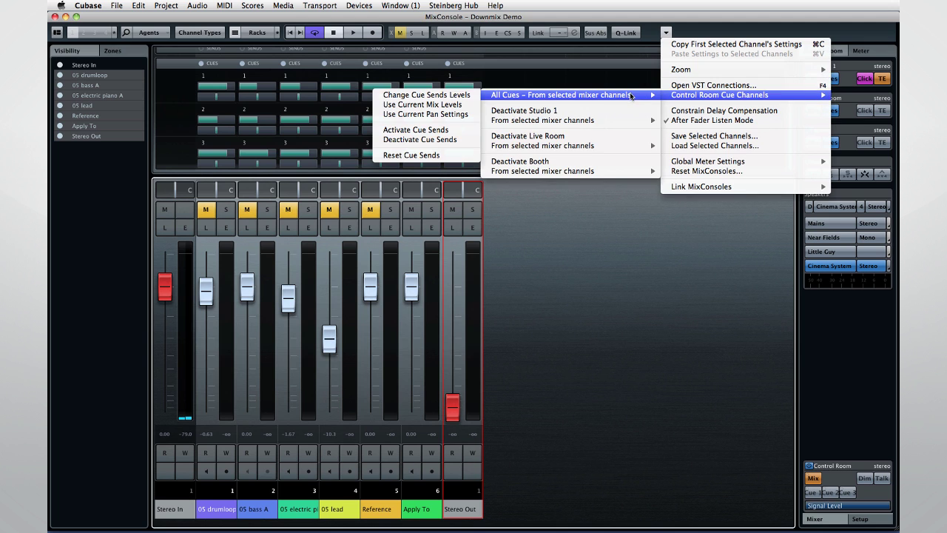
# Copy each channel's current fader volume into all cue sends and confirm the assignment
pyautogui.click(471, 105)
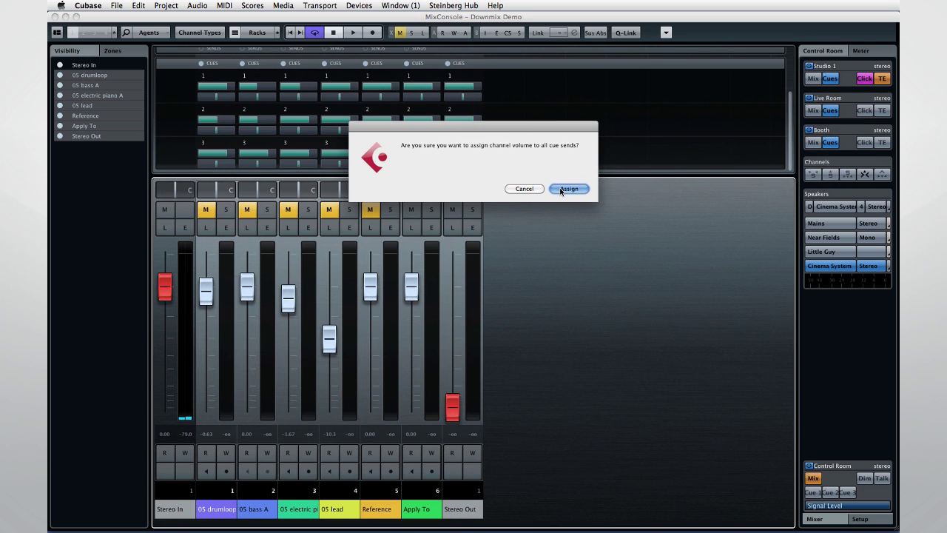
pyautogui.click(560, 189)
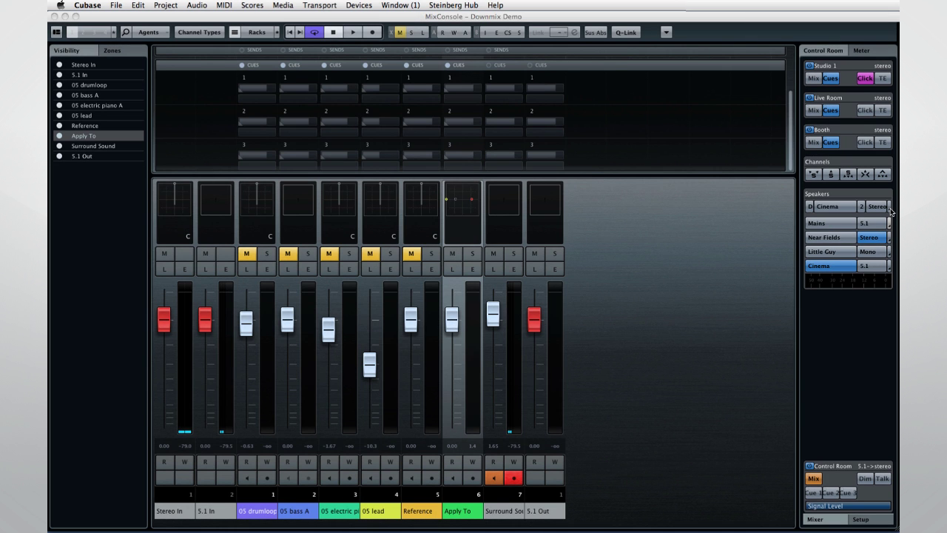
# Open the MixConvert V6 insert and expand its Input and Output speaker panels
pyautogui.click(890, 209)
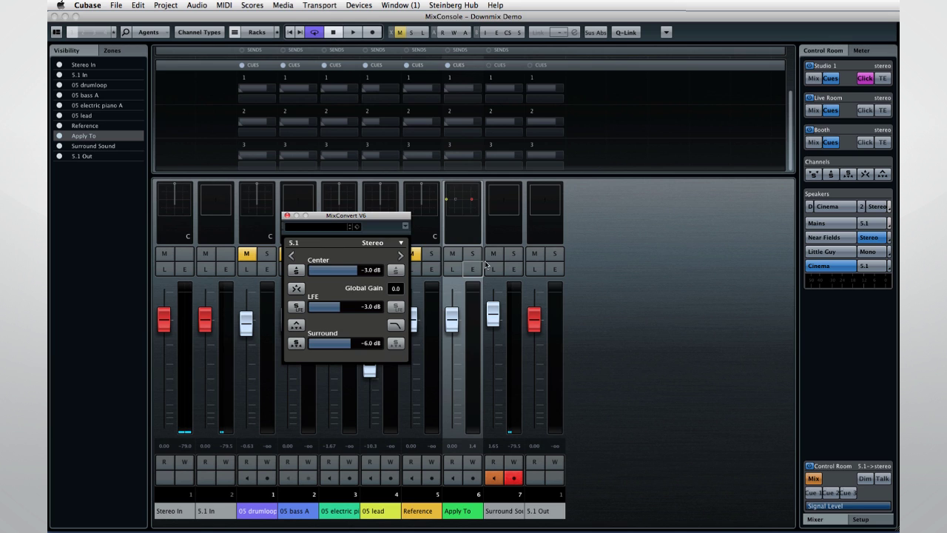
pyautogui.click(292, 256)
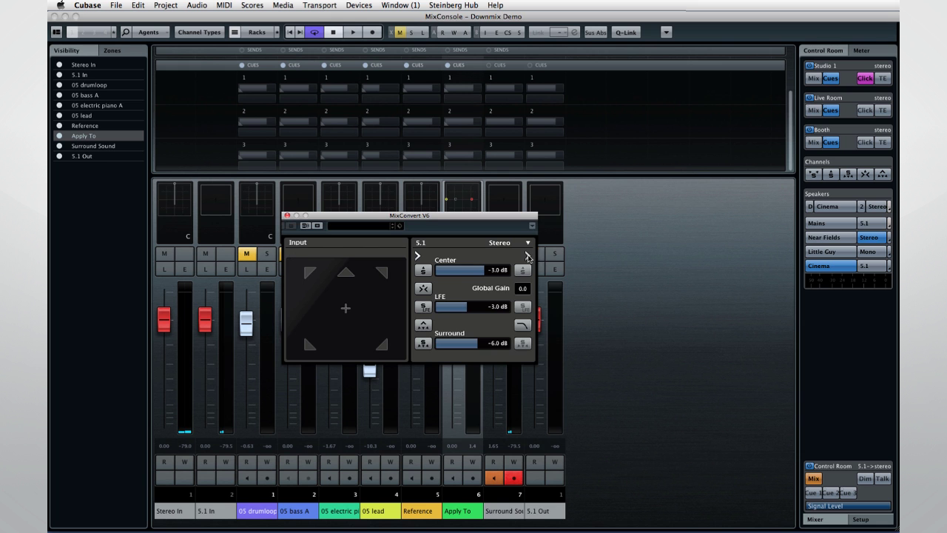
pyautogui.click(528, 256)
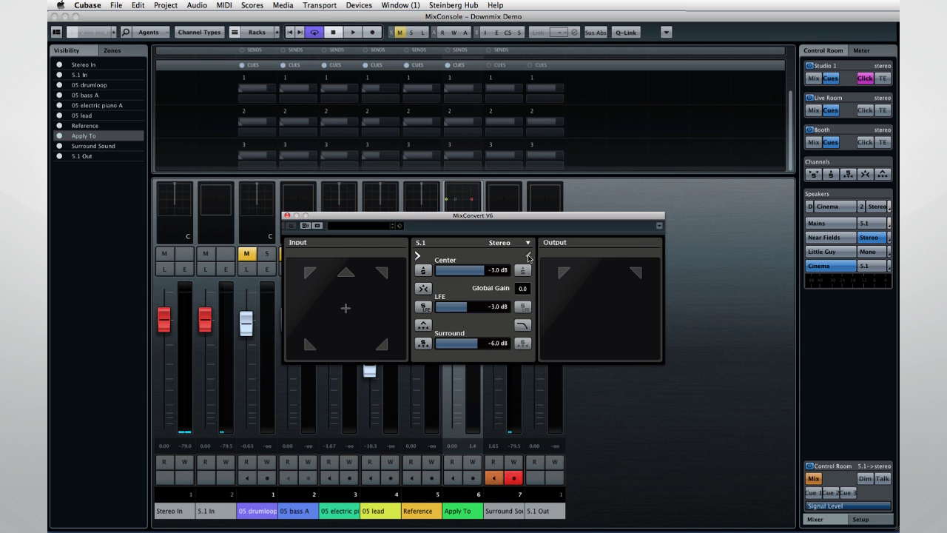
pyautogui.click(345, 274)
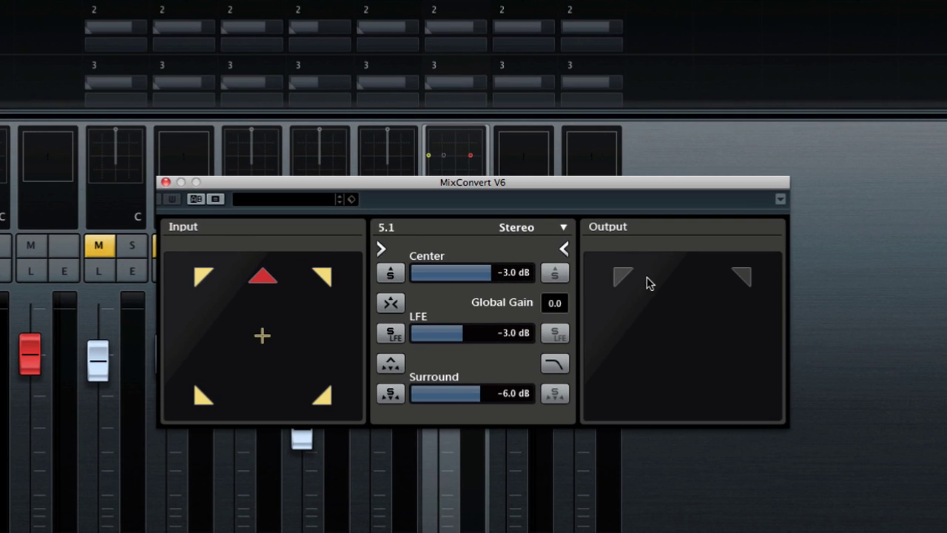
# Set LFE to -0.7 dB and Surround to -8.2 dB, adjust Center, and enable the filter
pyautogui.click(619, 274)
pyautogui.click(453, 339)
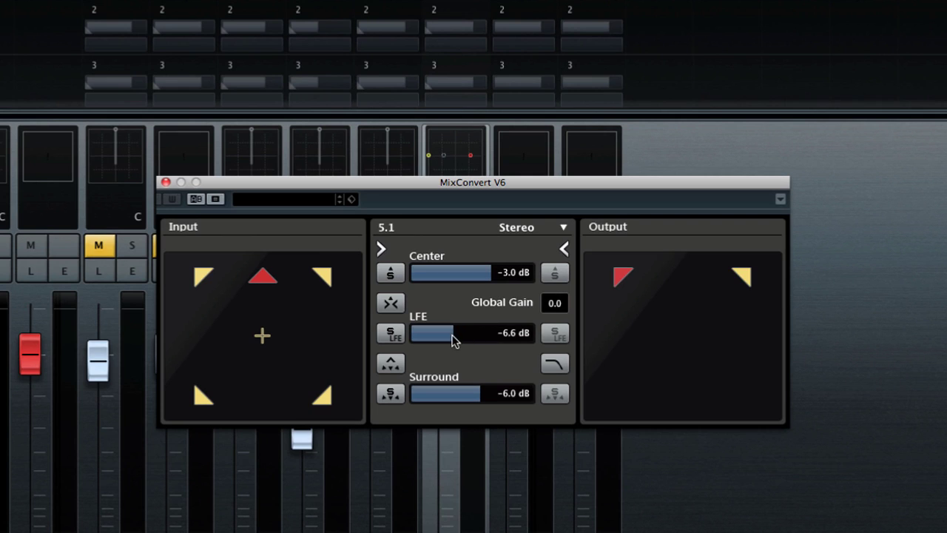
pyautogui.moveTo(453, 339)
pyautogui.mouseDown()
pyautogui.moveTo(438, 338)
pyautogui.moveTo(469, 341)
pyautogui.mouseUp()
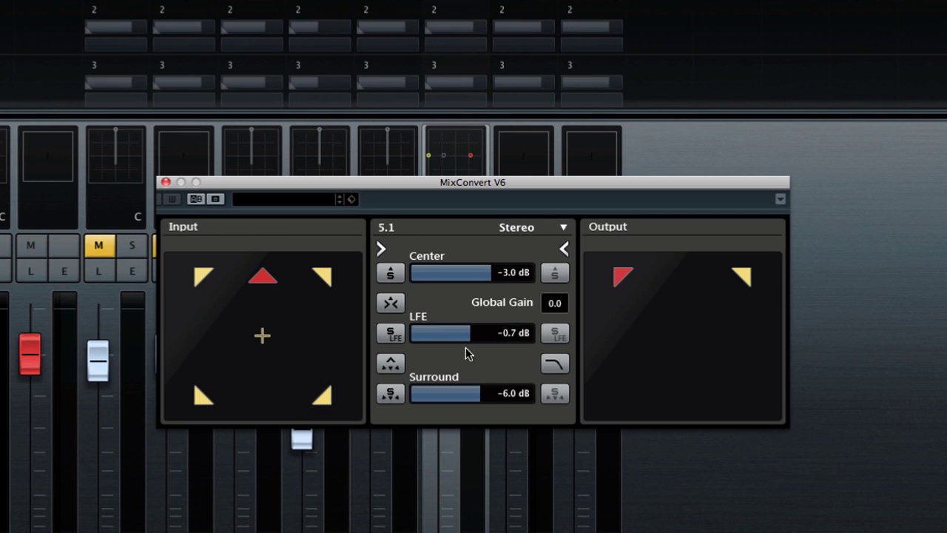
pyautogui.moveTo(481, 395)
pyautogui.mouseDown()
pyautogui.moveTo(496, 400)
pyautogui.moveTo(473, 397)
pyautogui.mouseUp()
pyautogui.moveTo(490, 271); pyautogui.dragTo(463, 277)
pyautogui.click(554, 362)
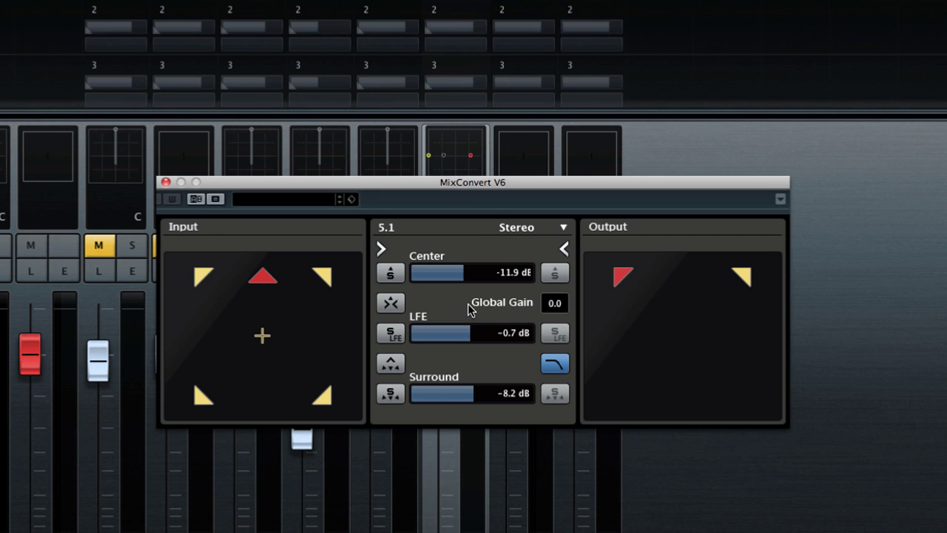
pyautogui.moveTo(463, 278); pyautogui.dragTo(489, 276)
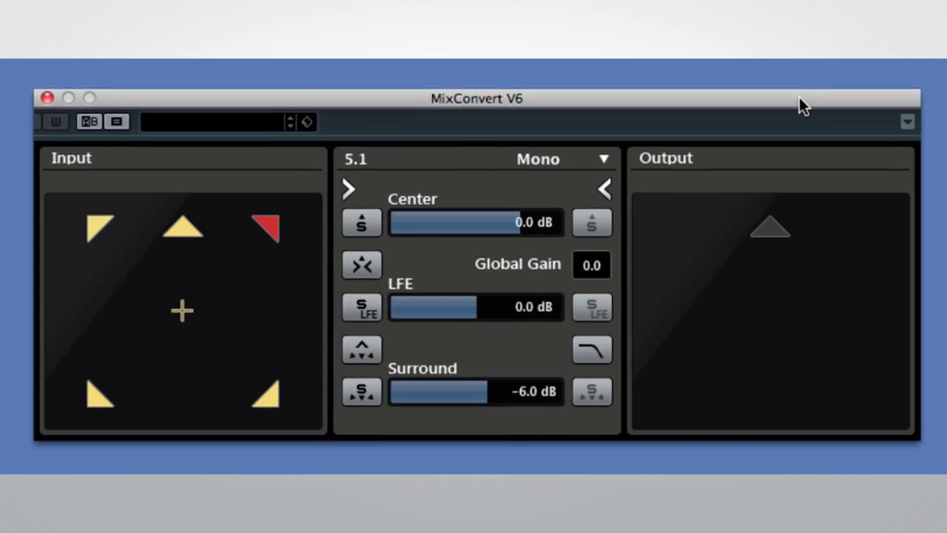